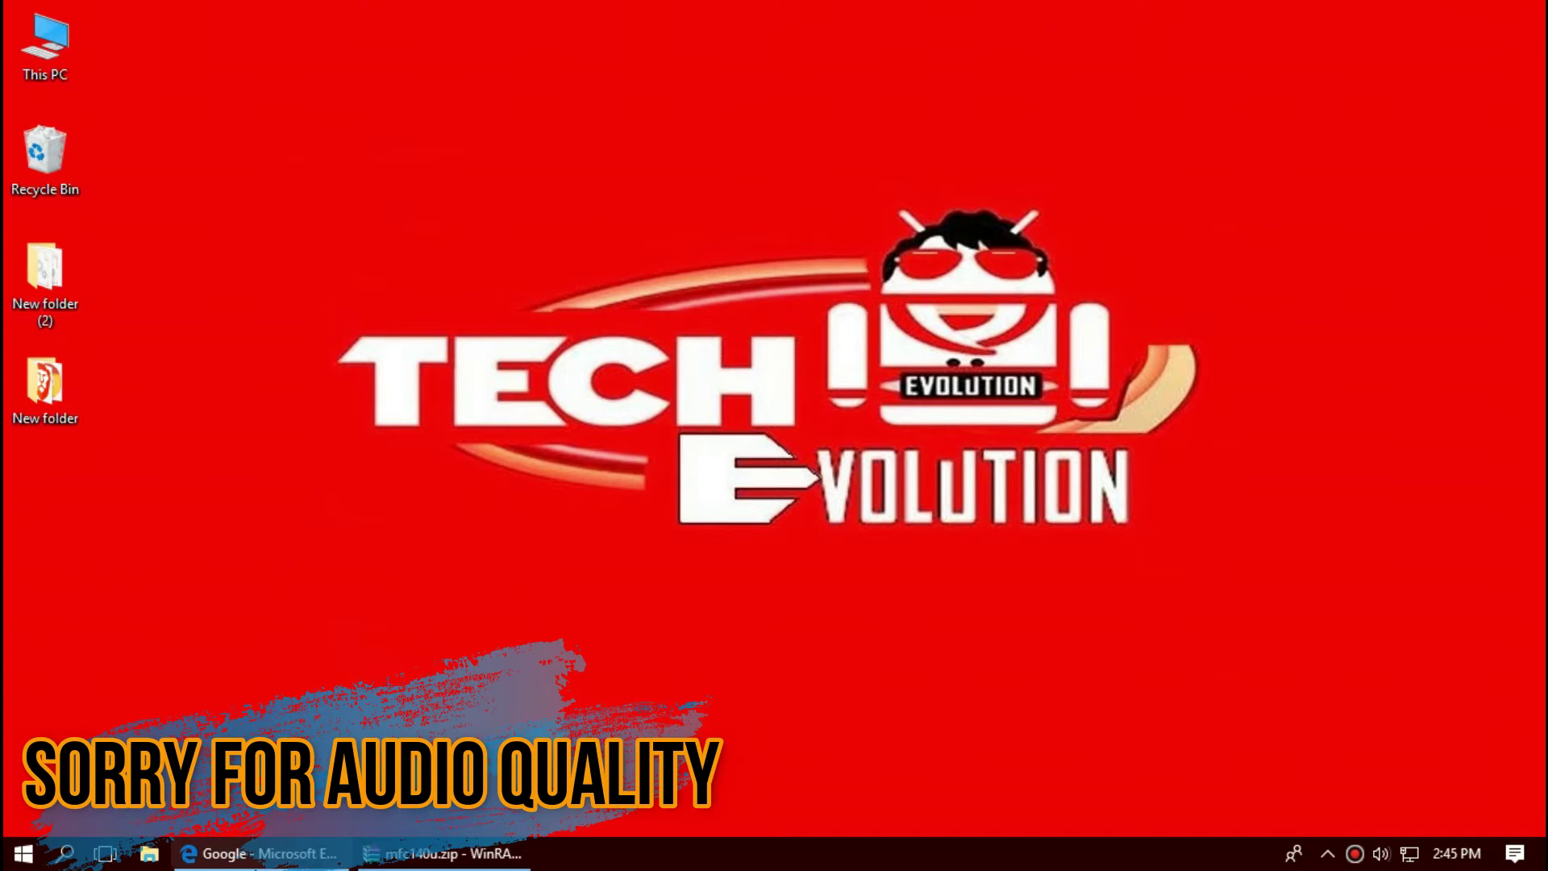
Step: Re-run the Google search for mfc140u.dll and open the DLLme.com download result
click(254, 855)
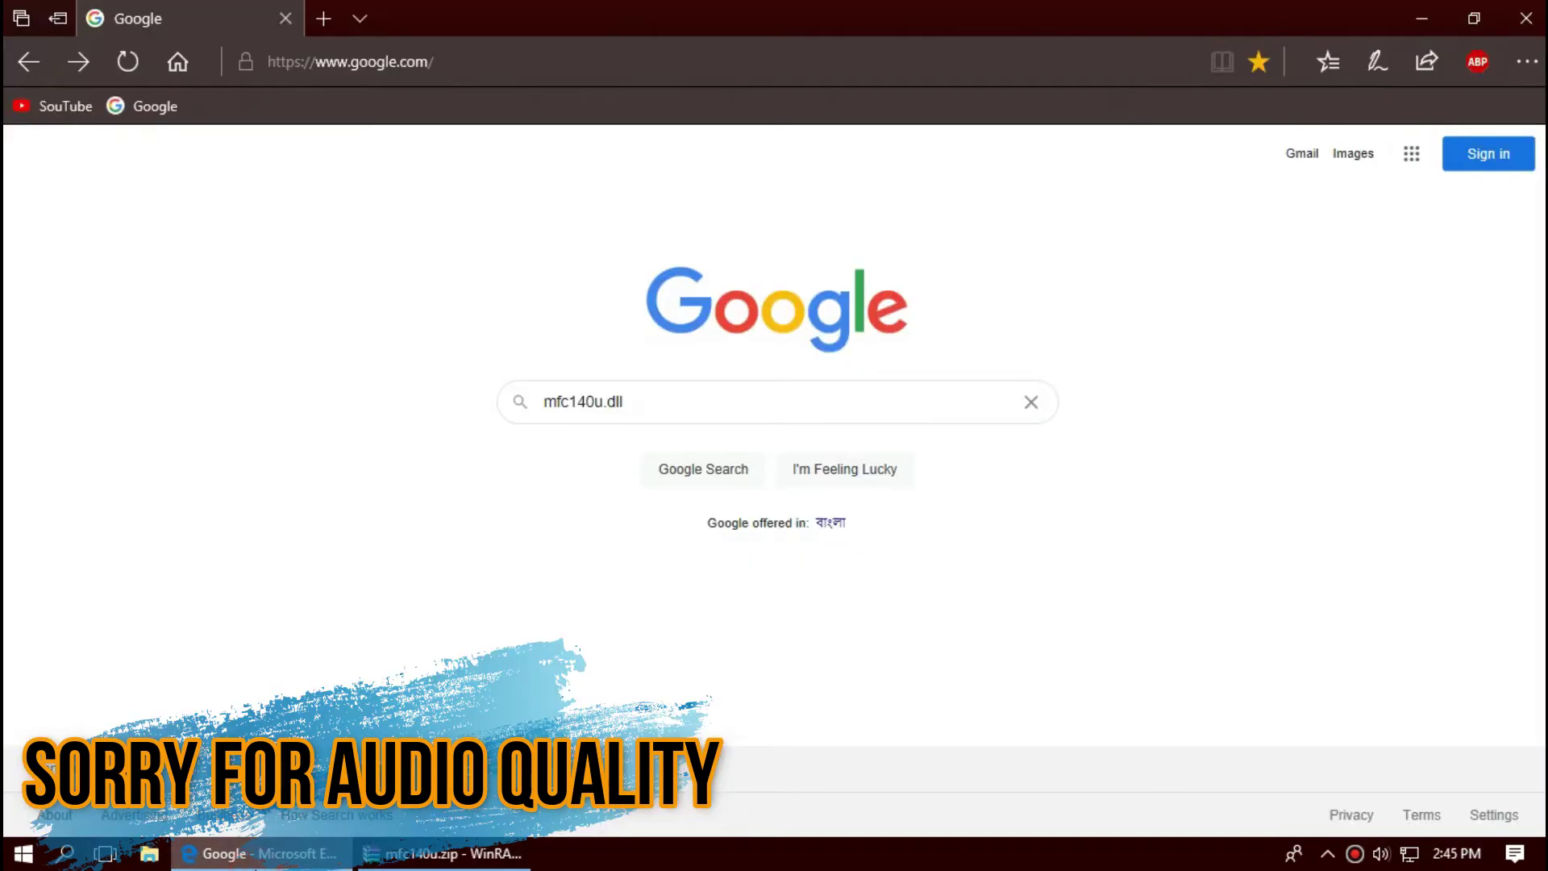
click(735, 413)
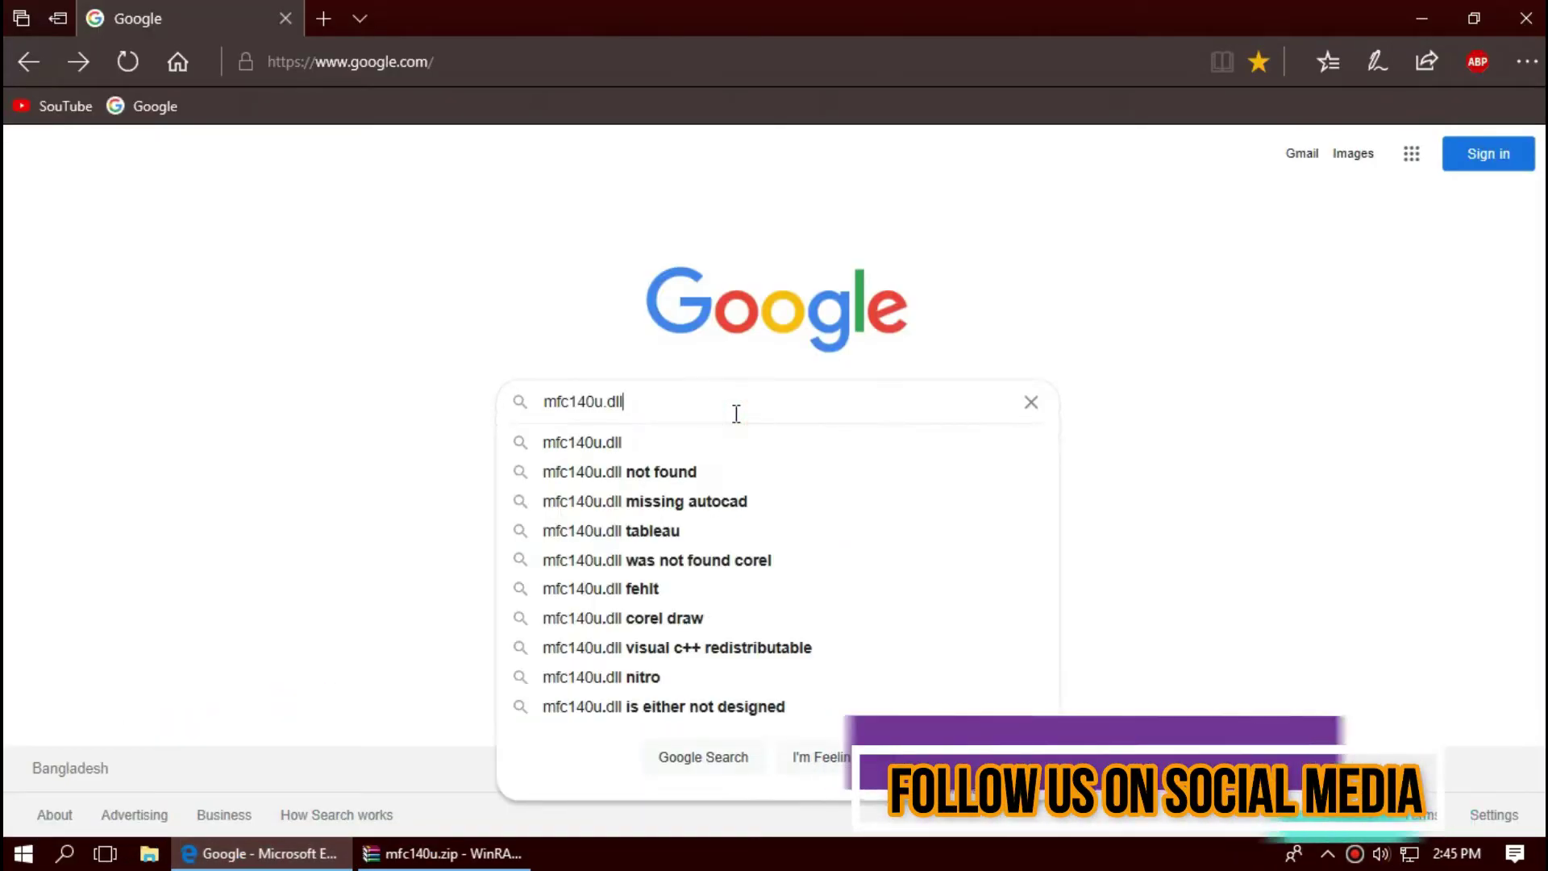
key(Return)
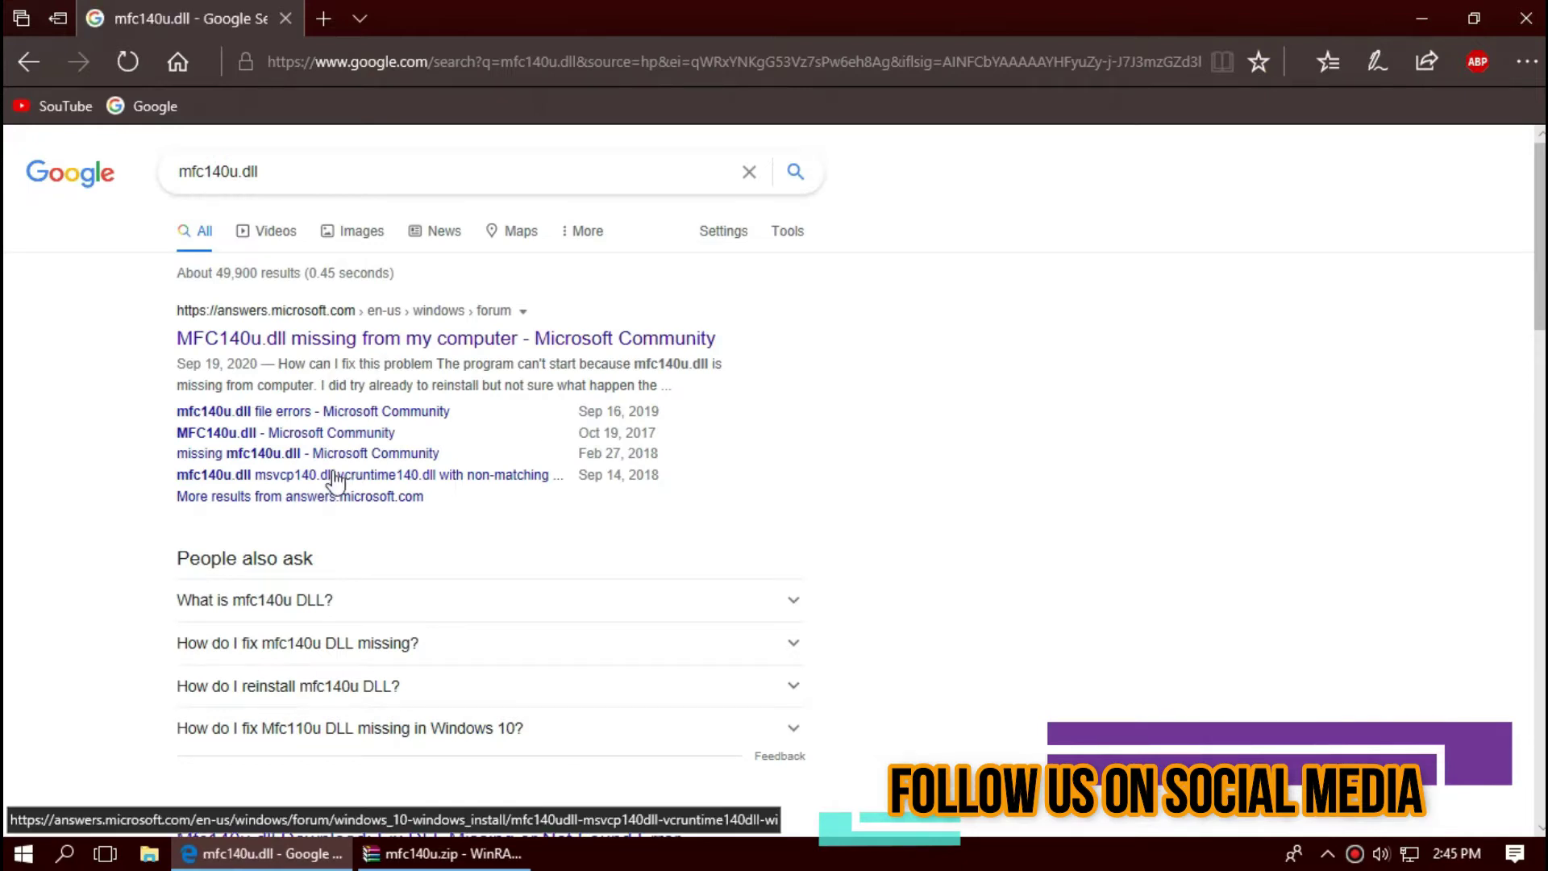
scroll(407, 355, down, 5)
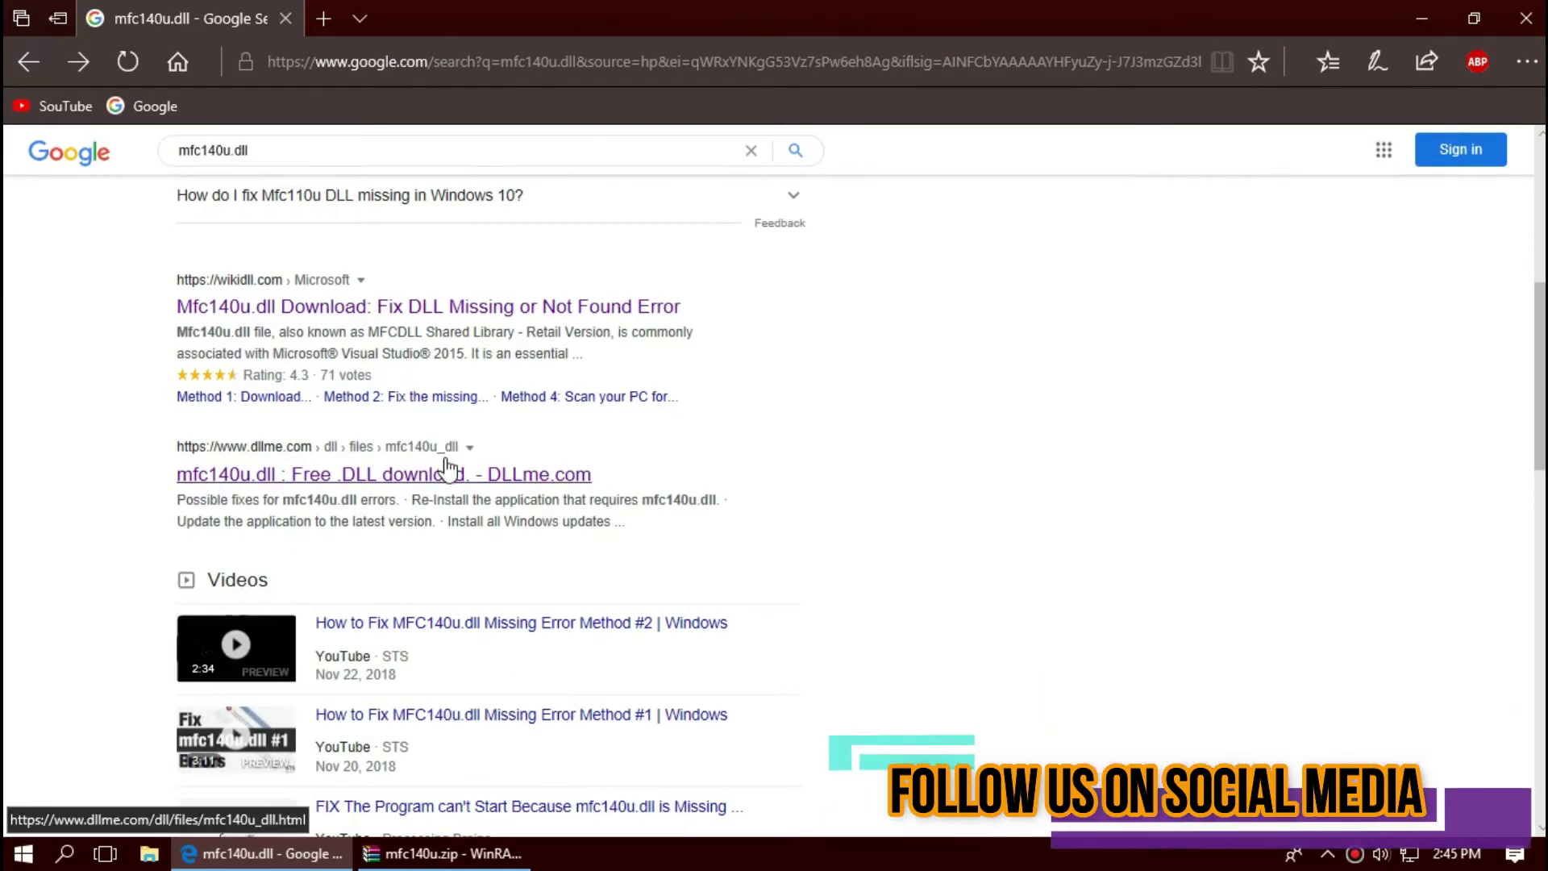
click(413, 484)
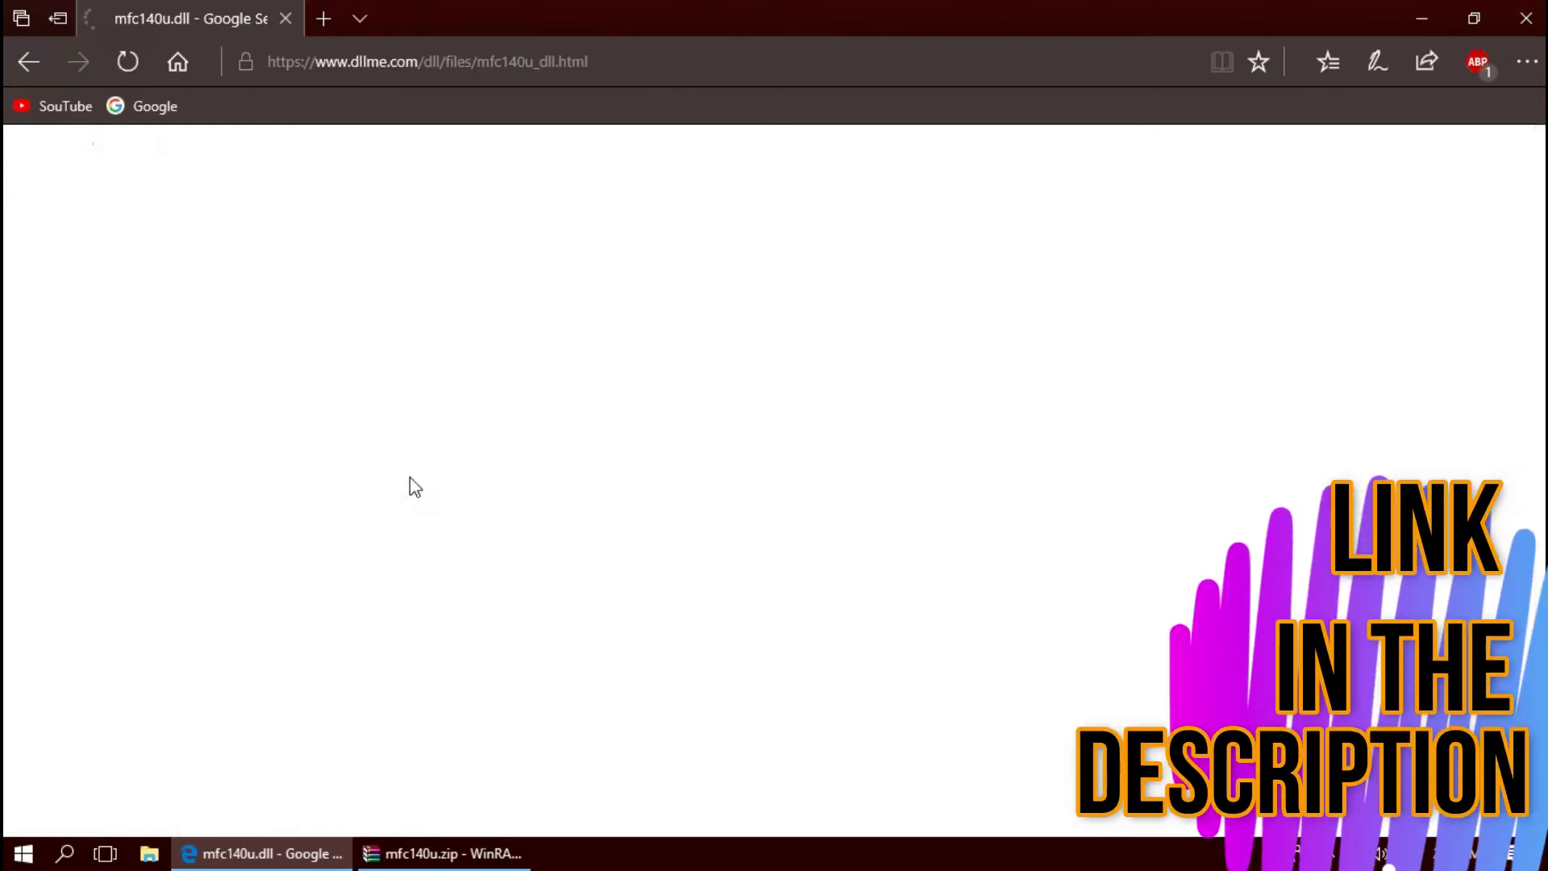
scroll(356, 366, down, 3)
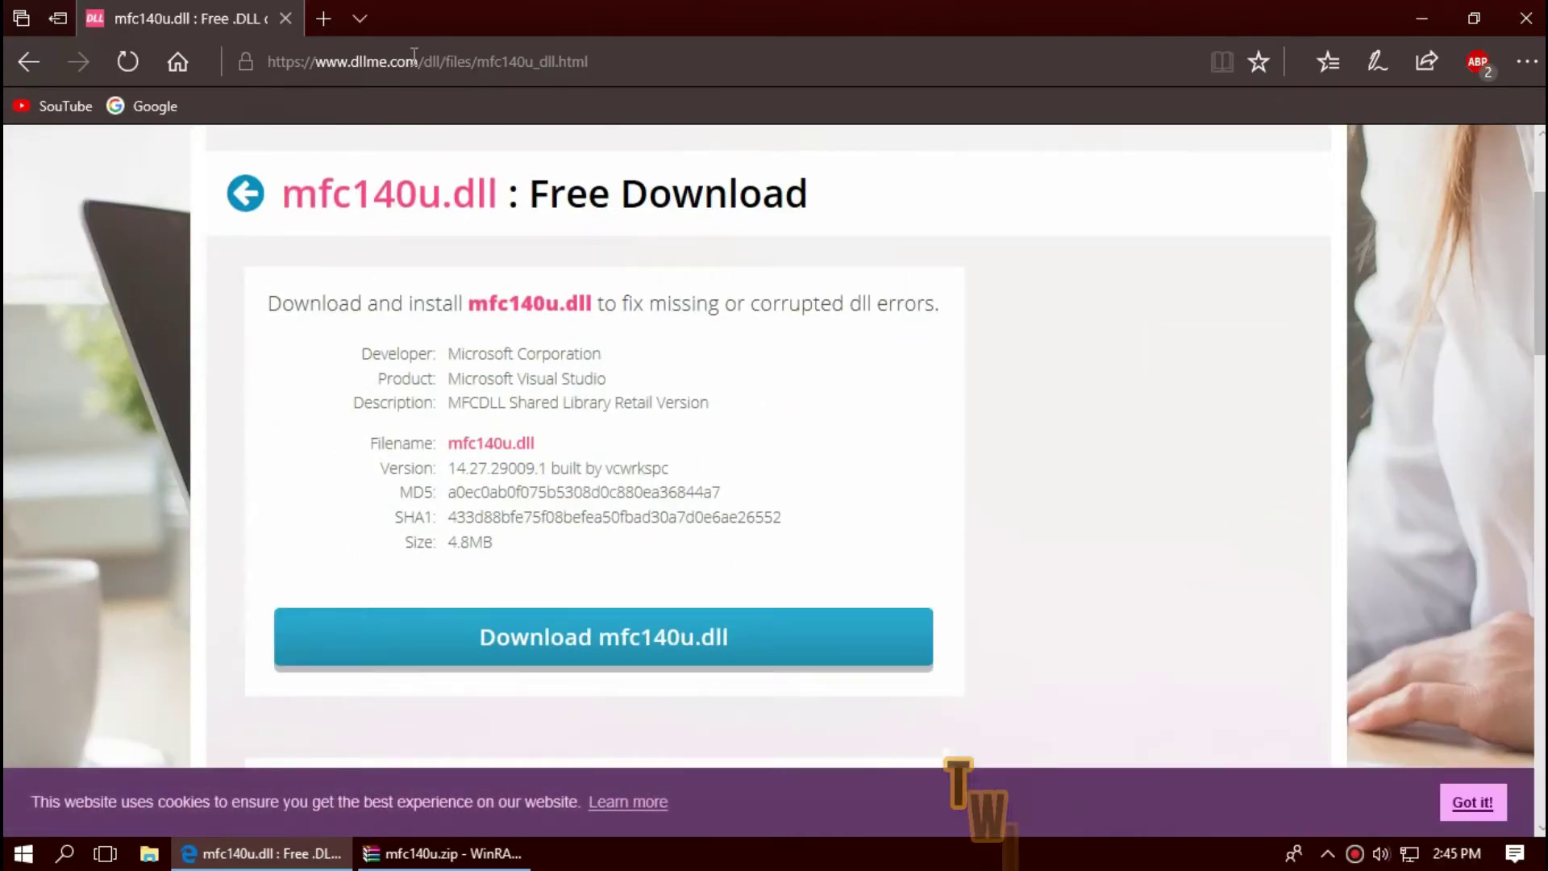
click(467, 70)
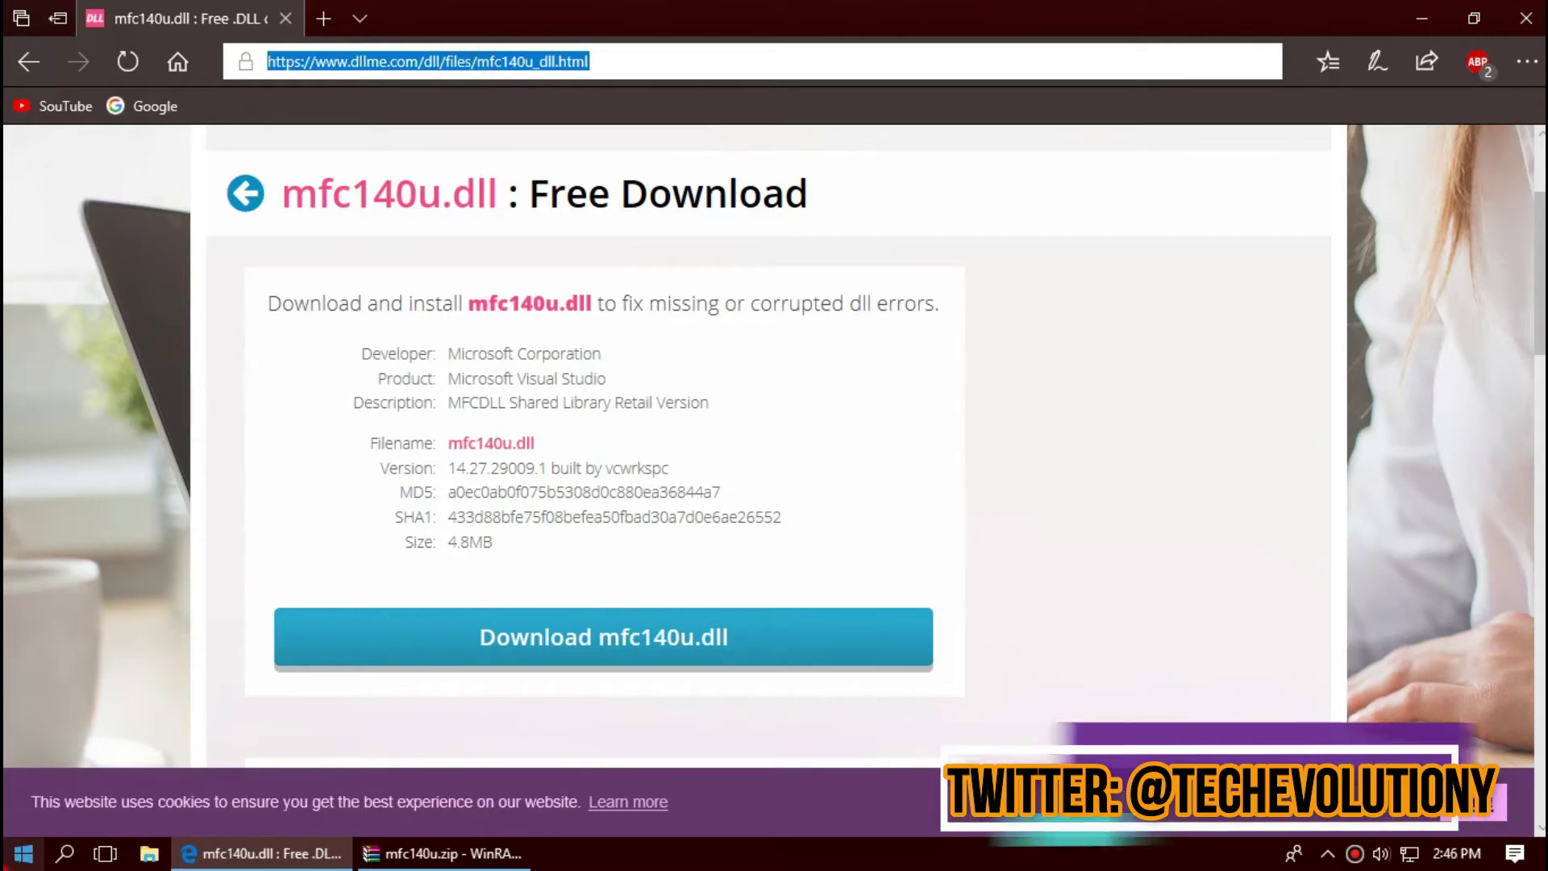
click(23, 853)
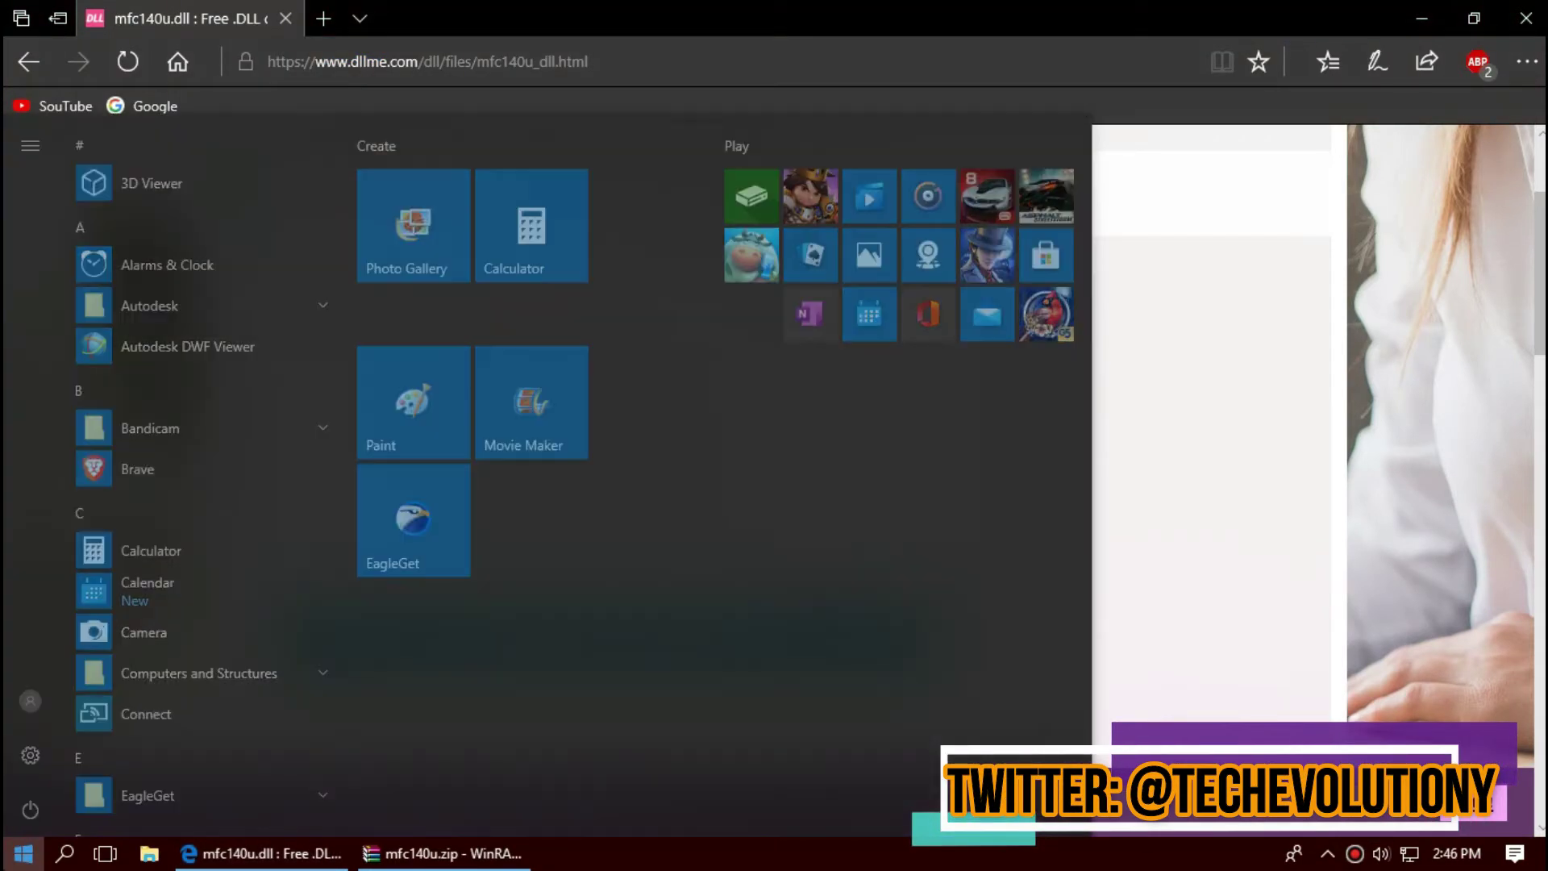
text(sy)
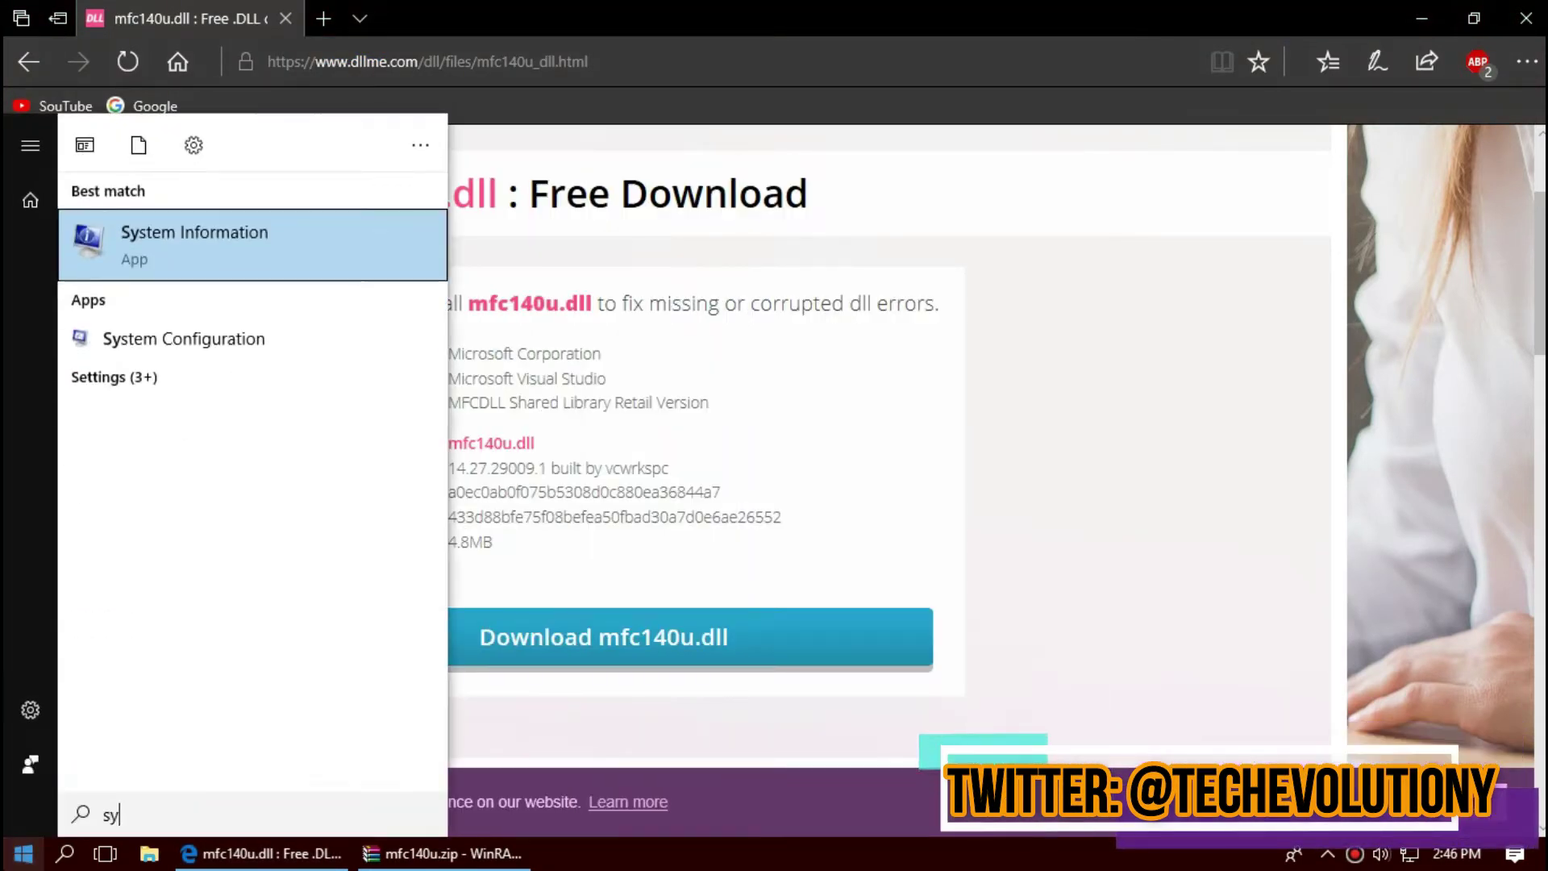
text(st)
key(Return)
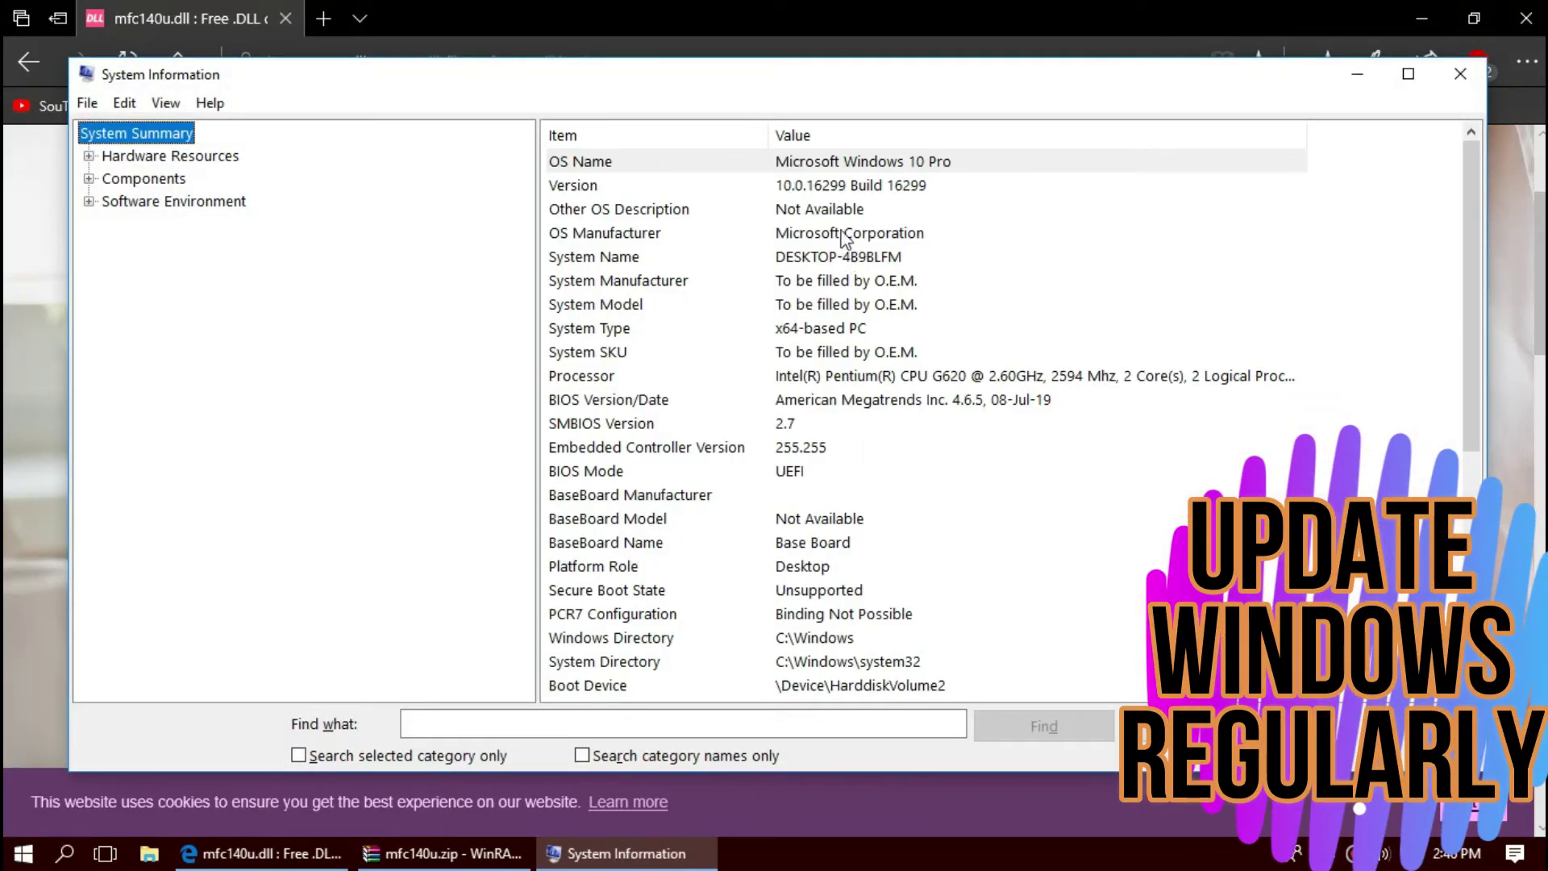
click(851, 331)
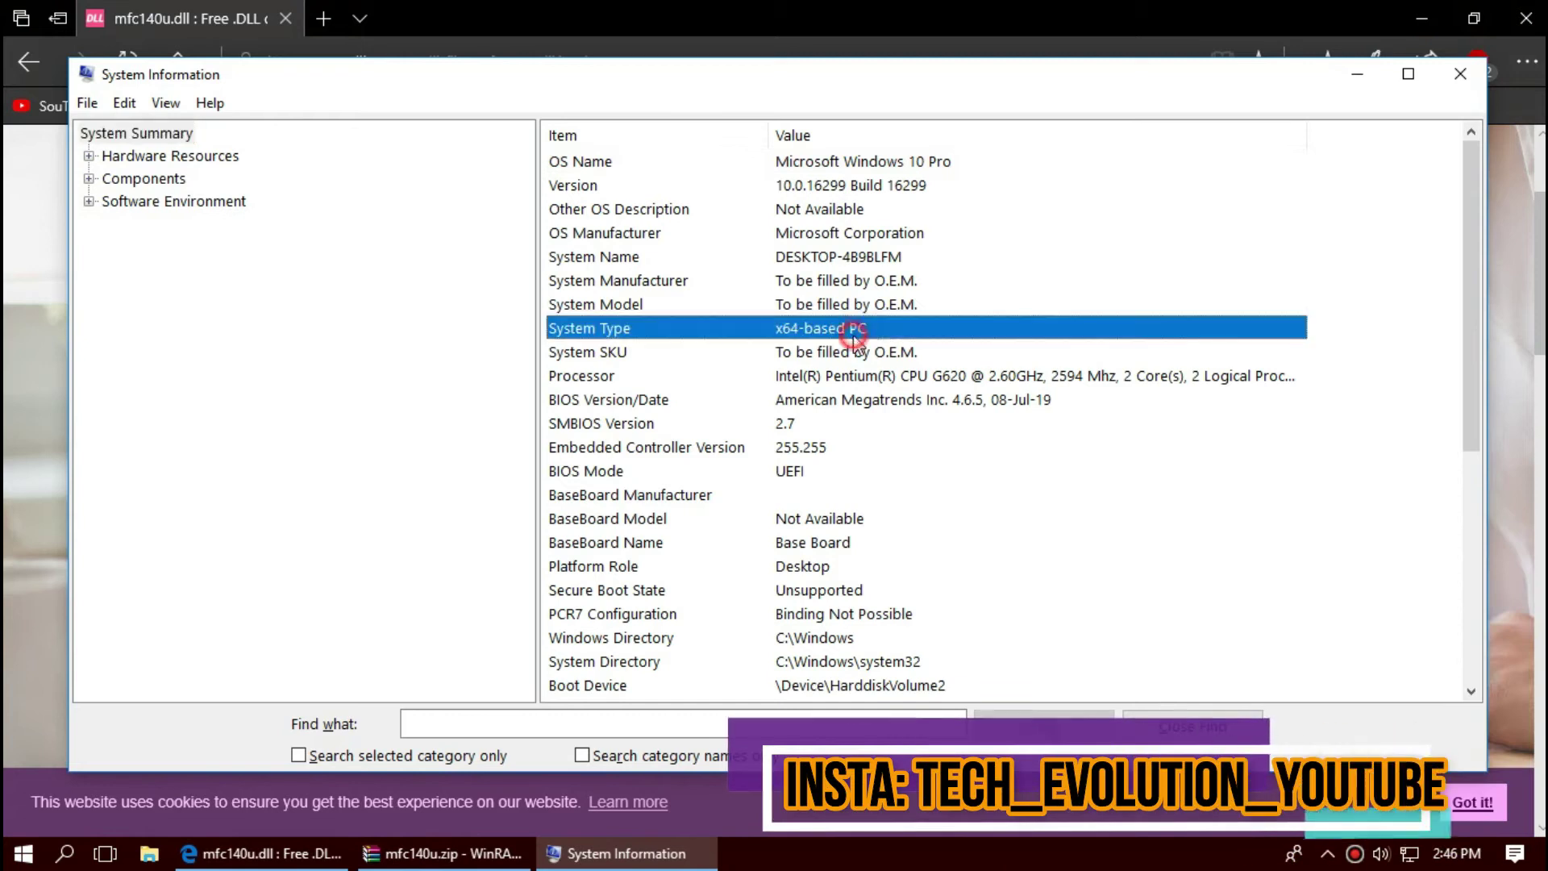
Step: Close System Information and start the mfc140u.dll download on DLLme, reaching its captcha page
click(1462, 77)
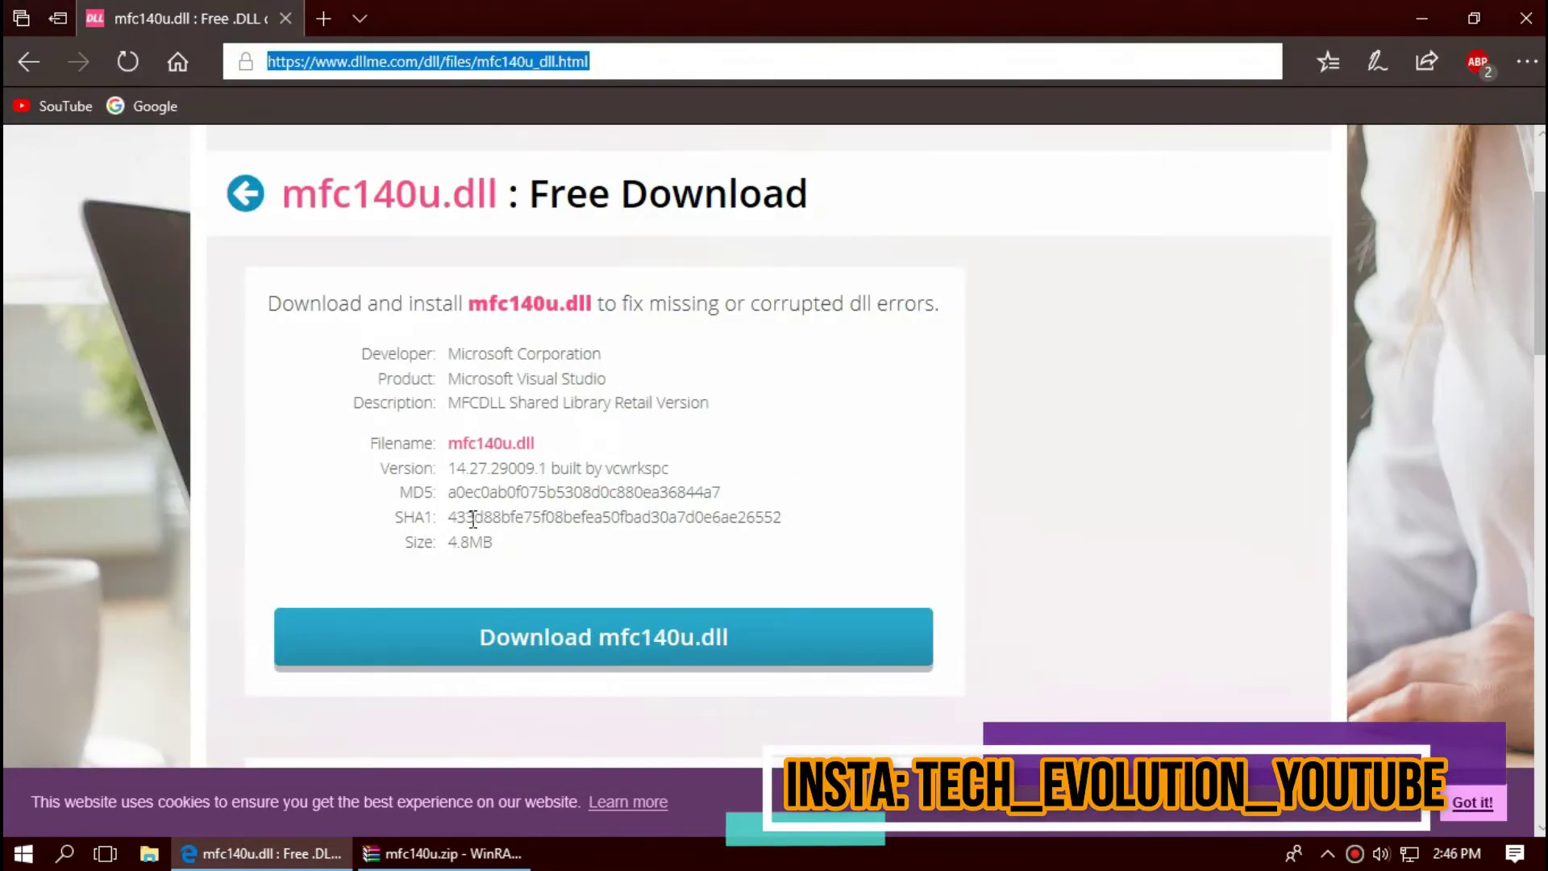
click(546, 633)
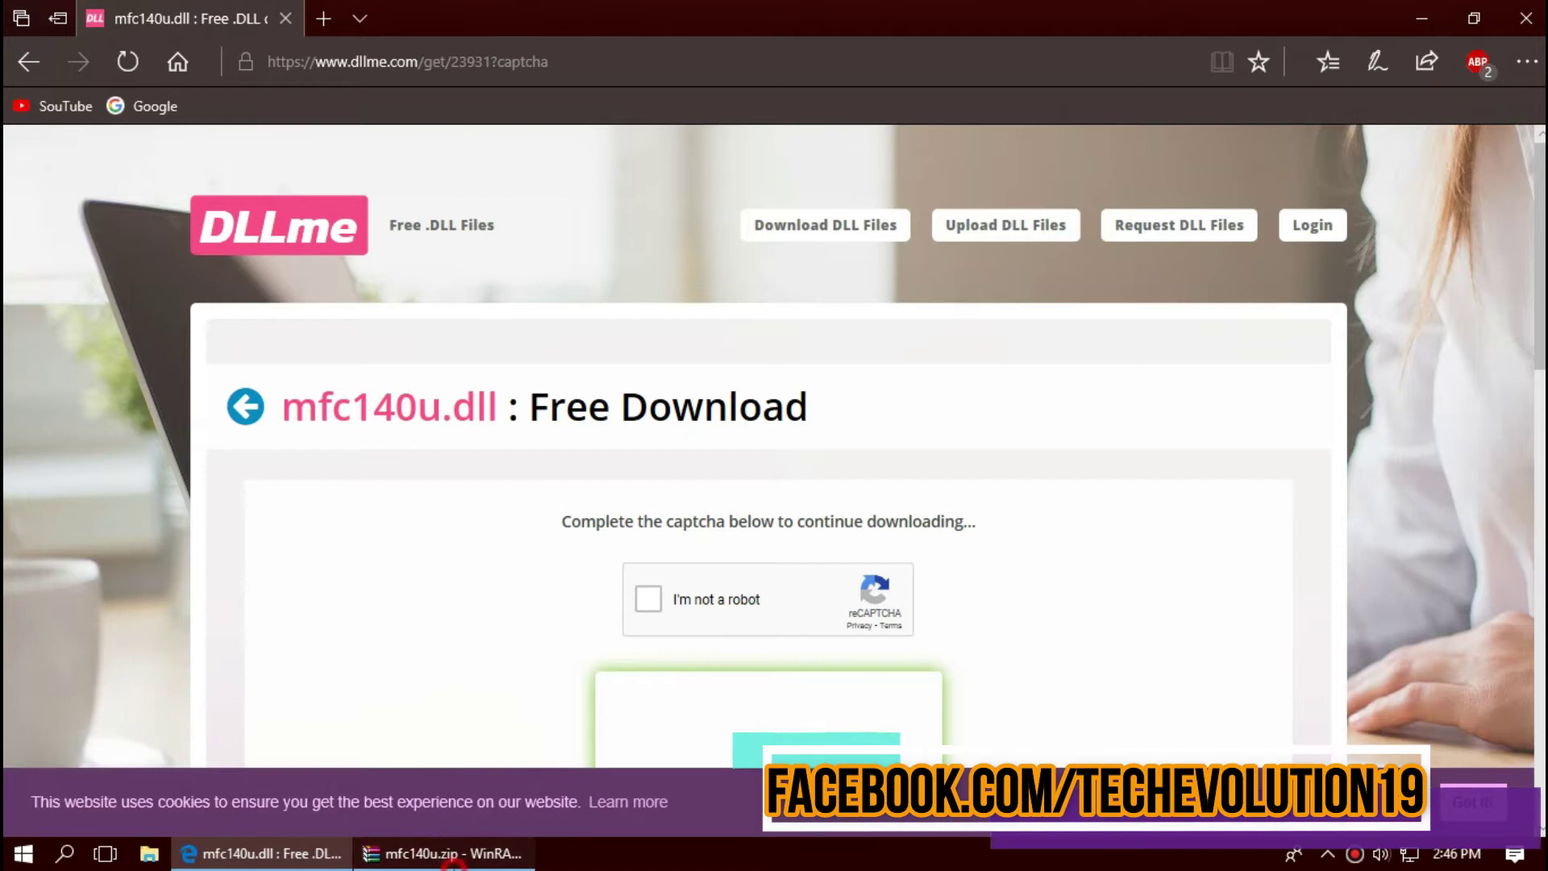
Step: Bring up the mfc140u.zip archive in WinRAR with mfc140u.dll selected, cancelling the accidental rename
click(452, 856)
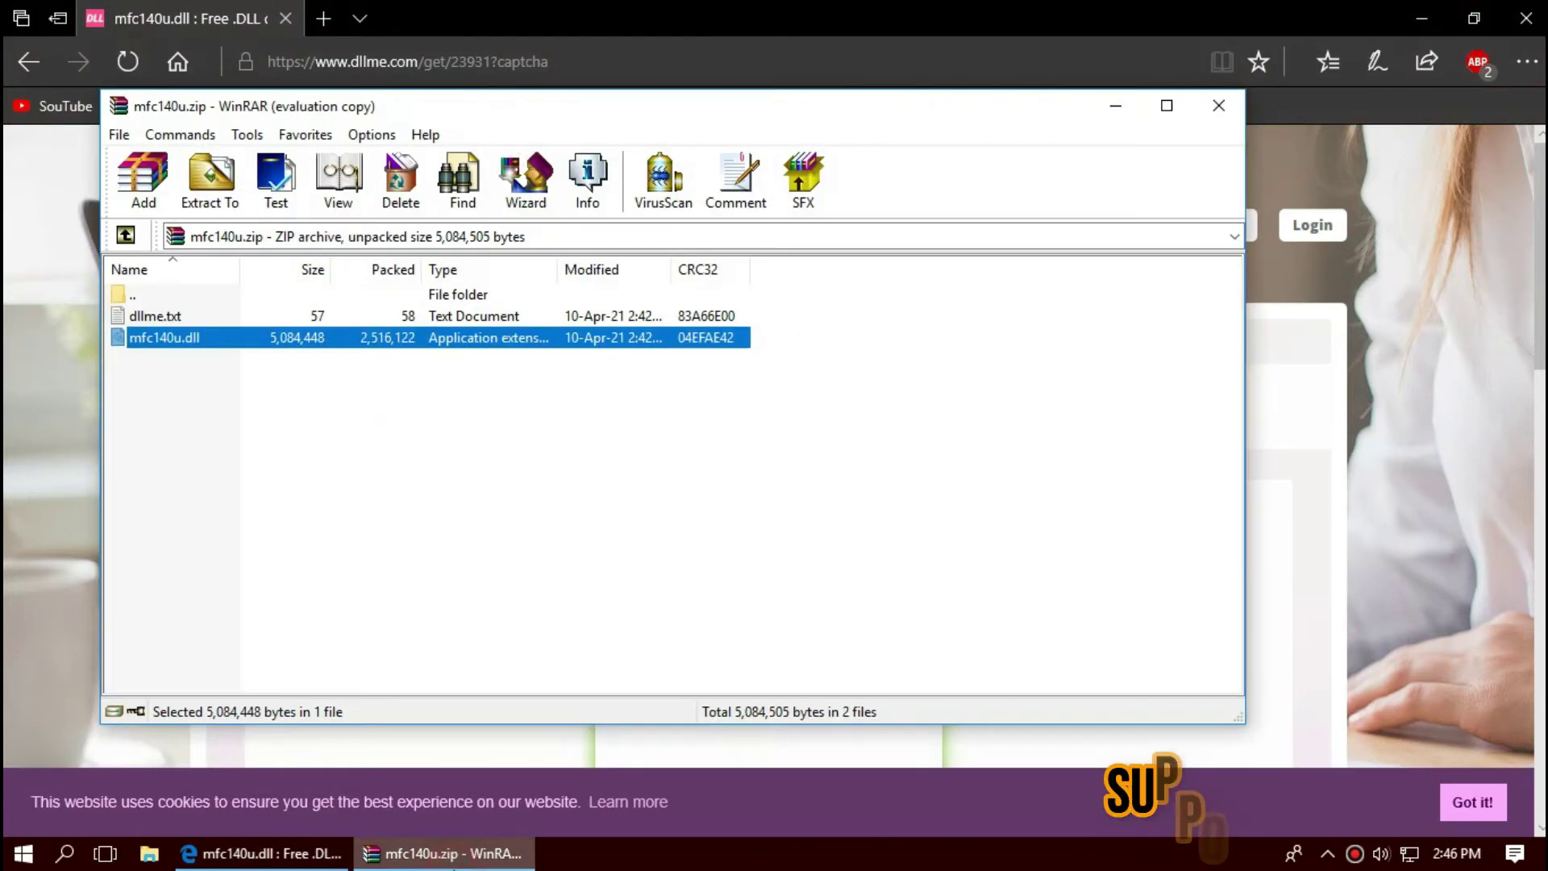
click(208, 339)
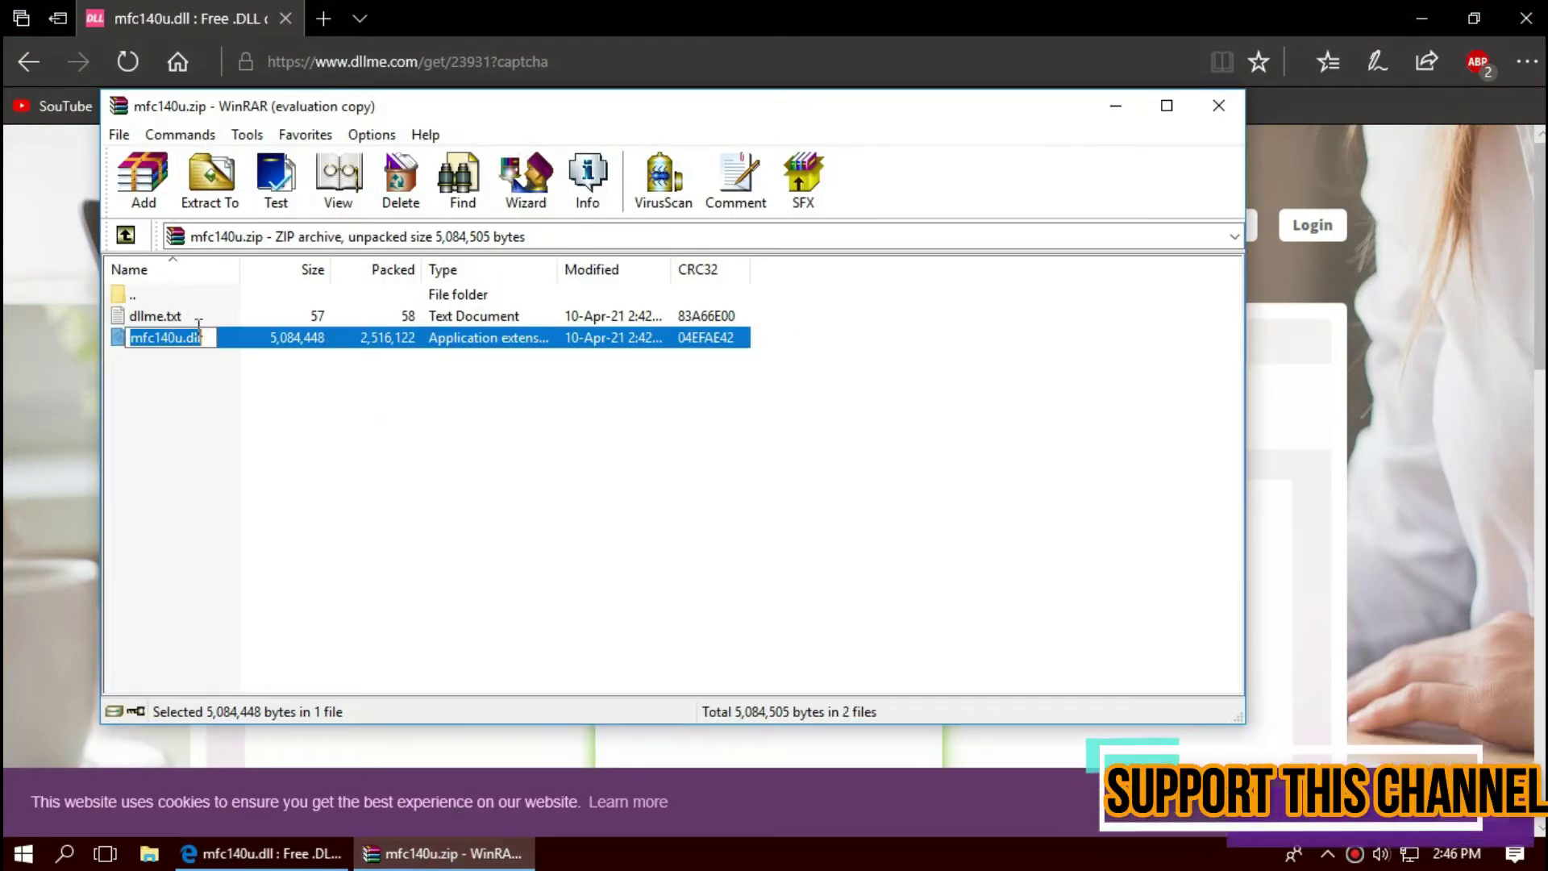
click(226, 316)
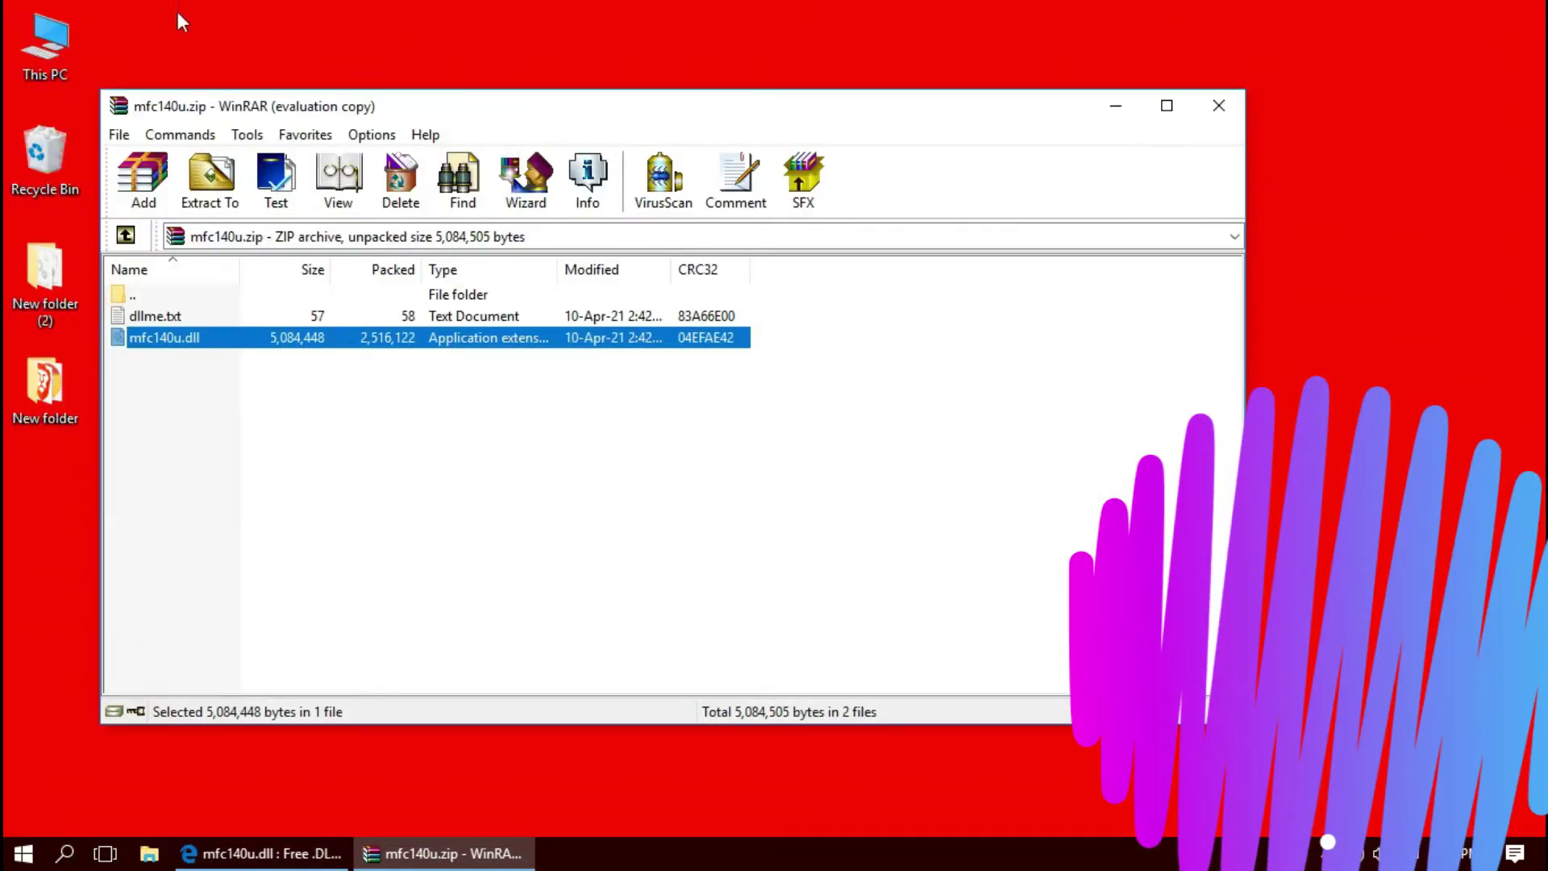
Step: Browse from This PC through drive C: and Windows into the System32 folder
double_click(45, 44)
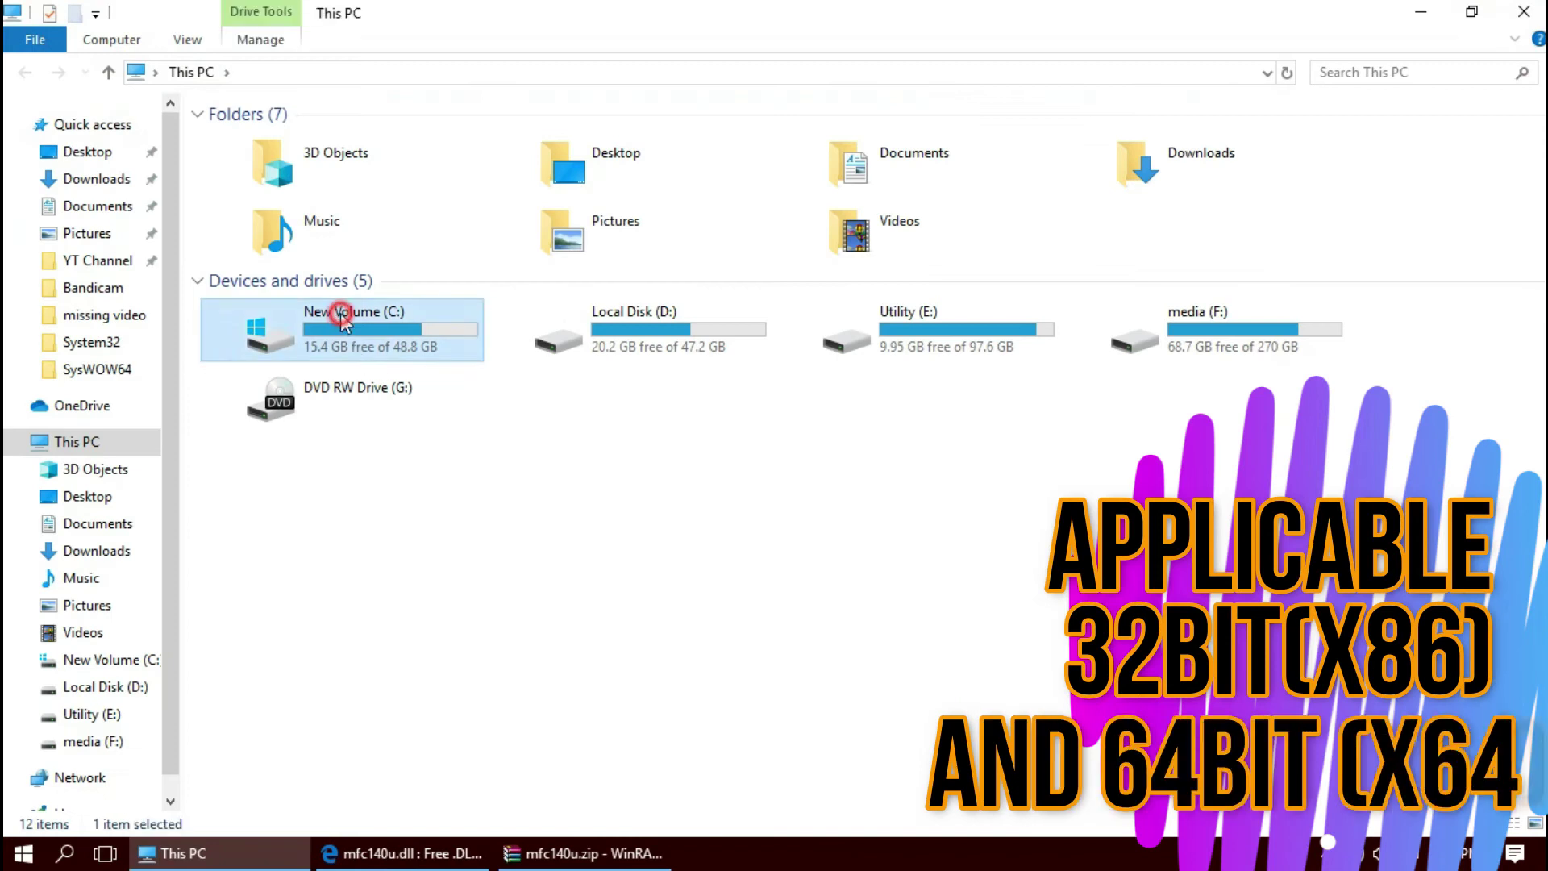
double_click(339, 305)
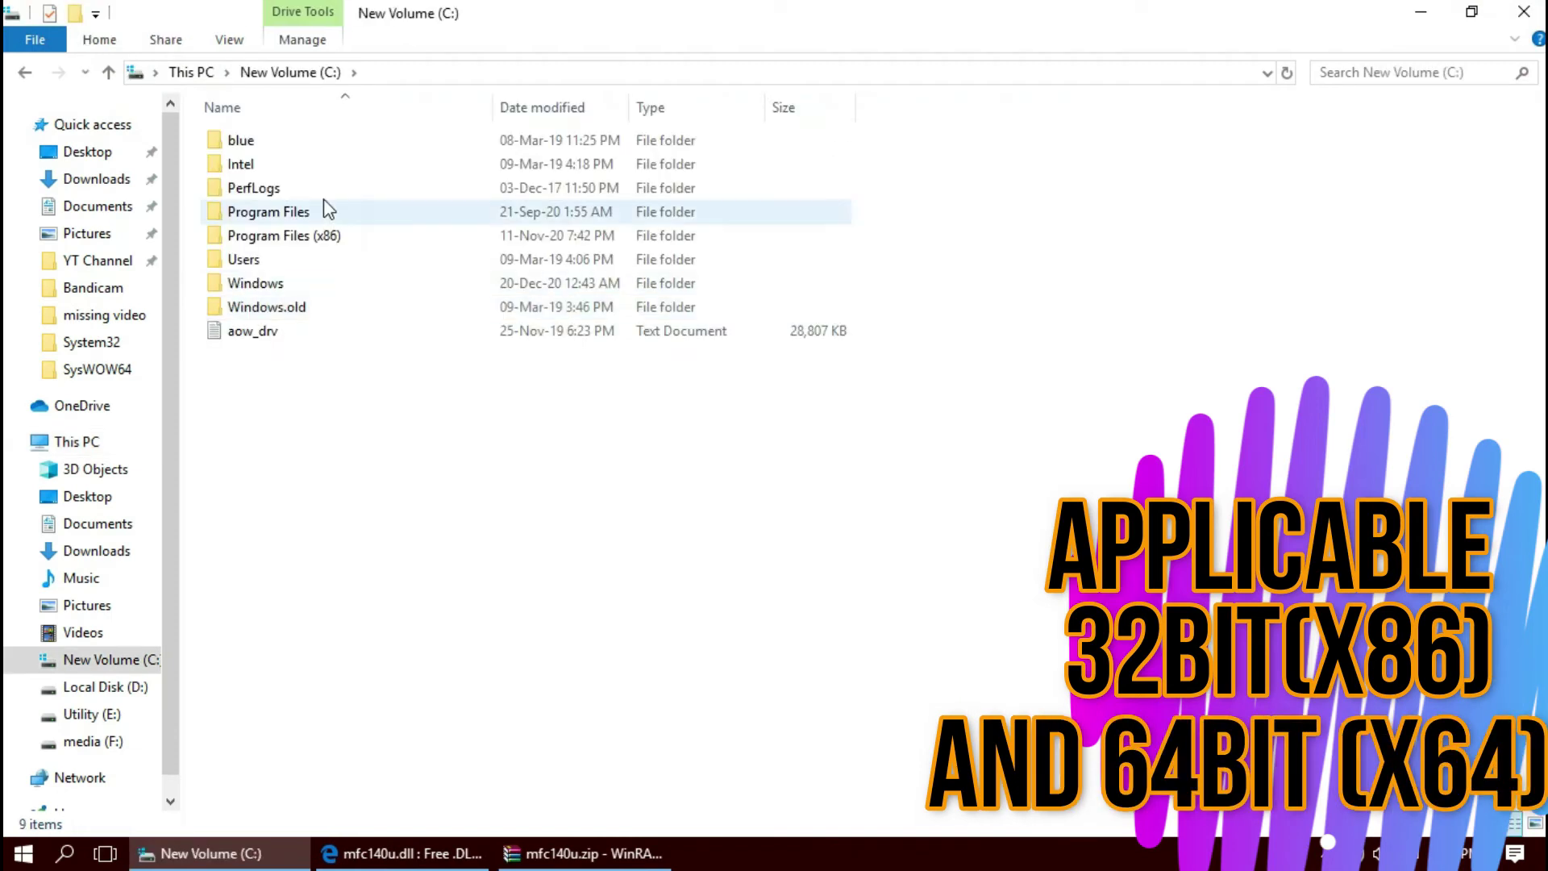
click(346, 283)
double_click(345, 283)
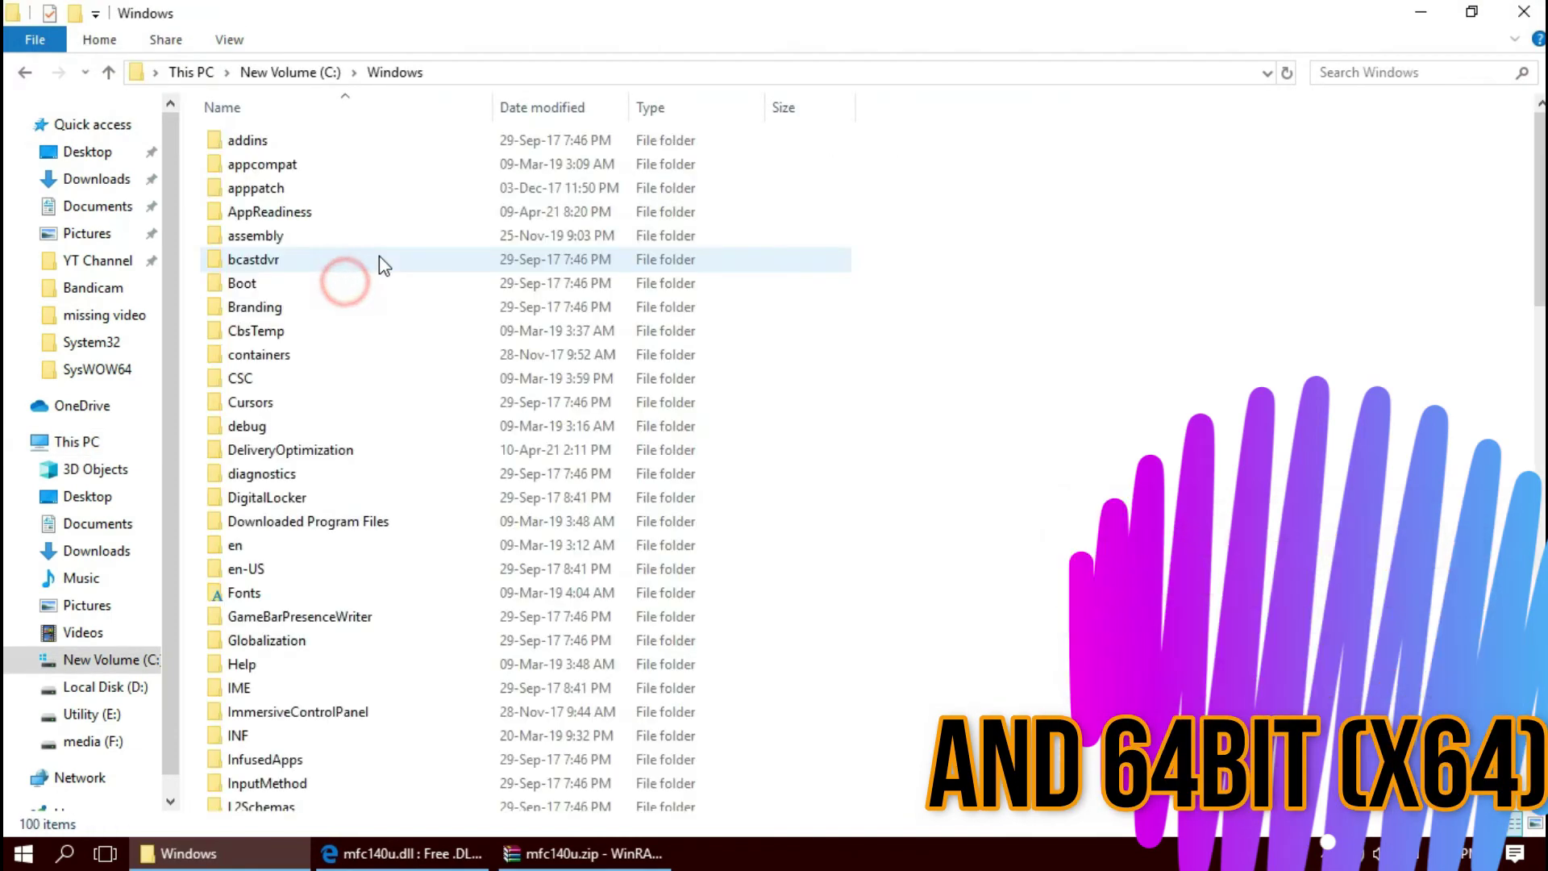
scroll(567, 582, down, 9)
scroll(575, 605, down, 4)
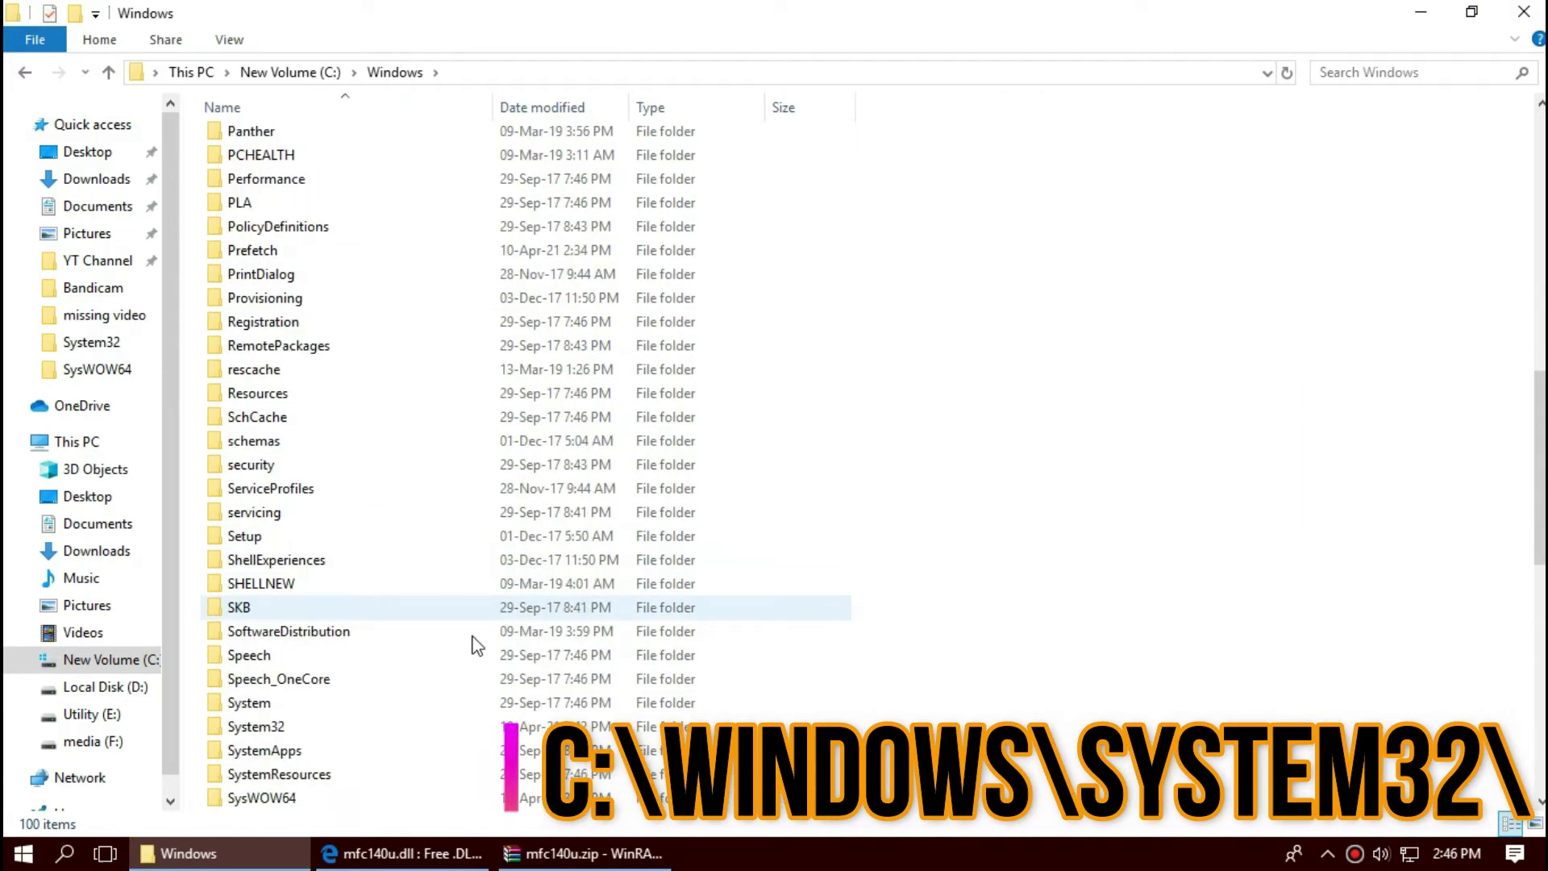
click(272, 728)
double_click(273, 727)
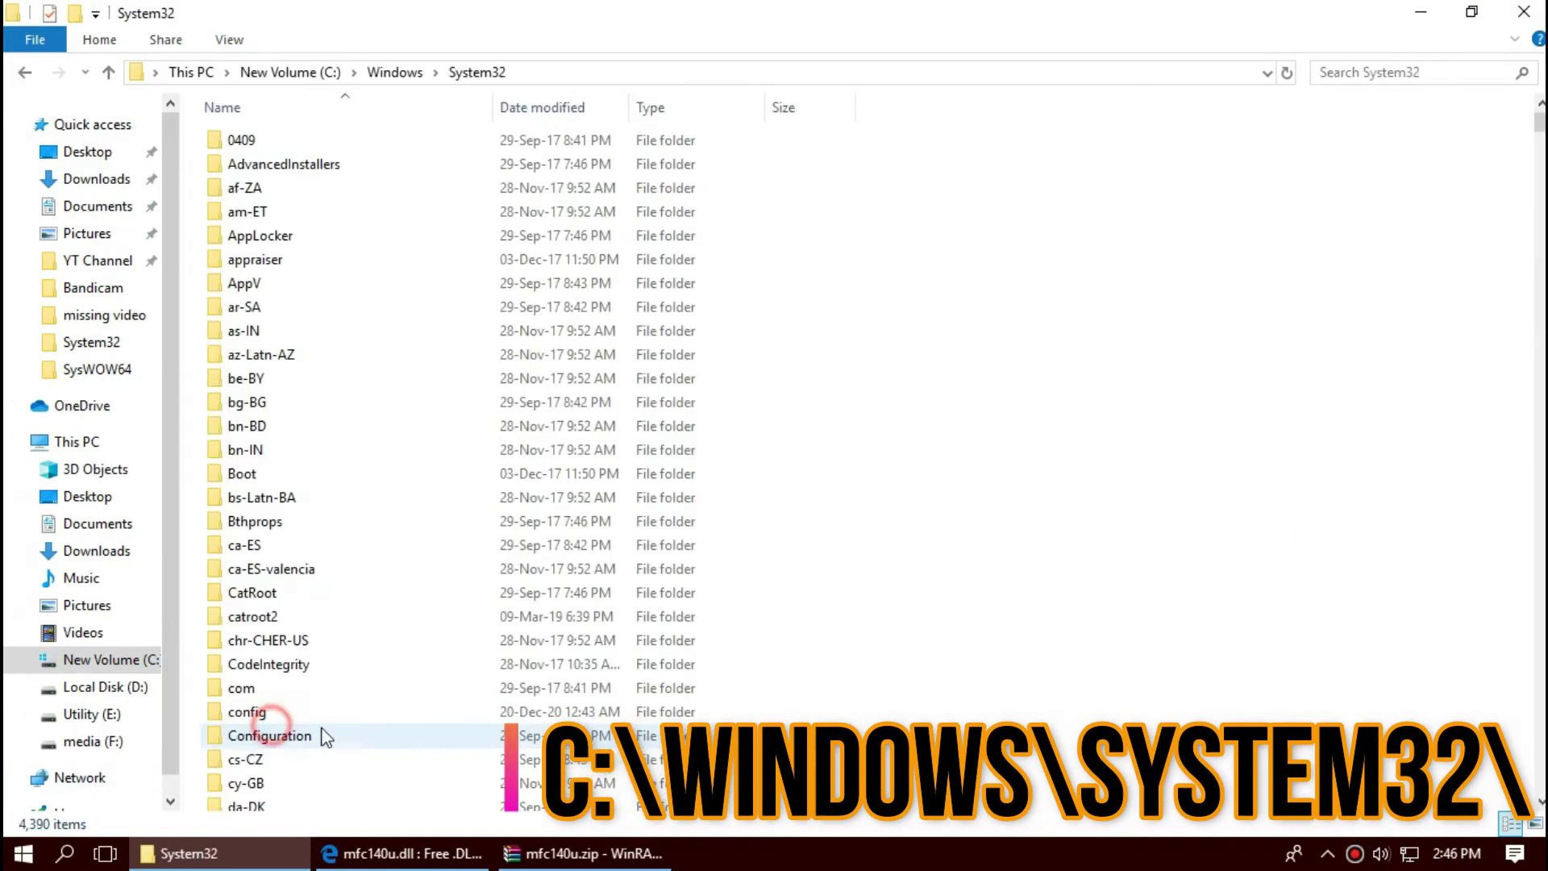
Step: Drag mfc140u.dll from the archive into System32, replacing the old copy with admin permission
click(551, 855)
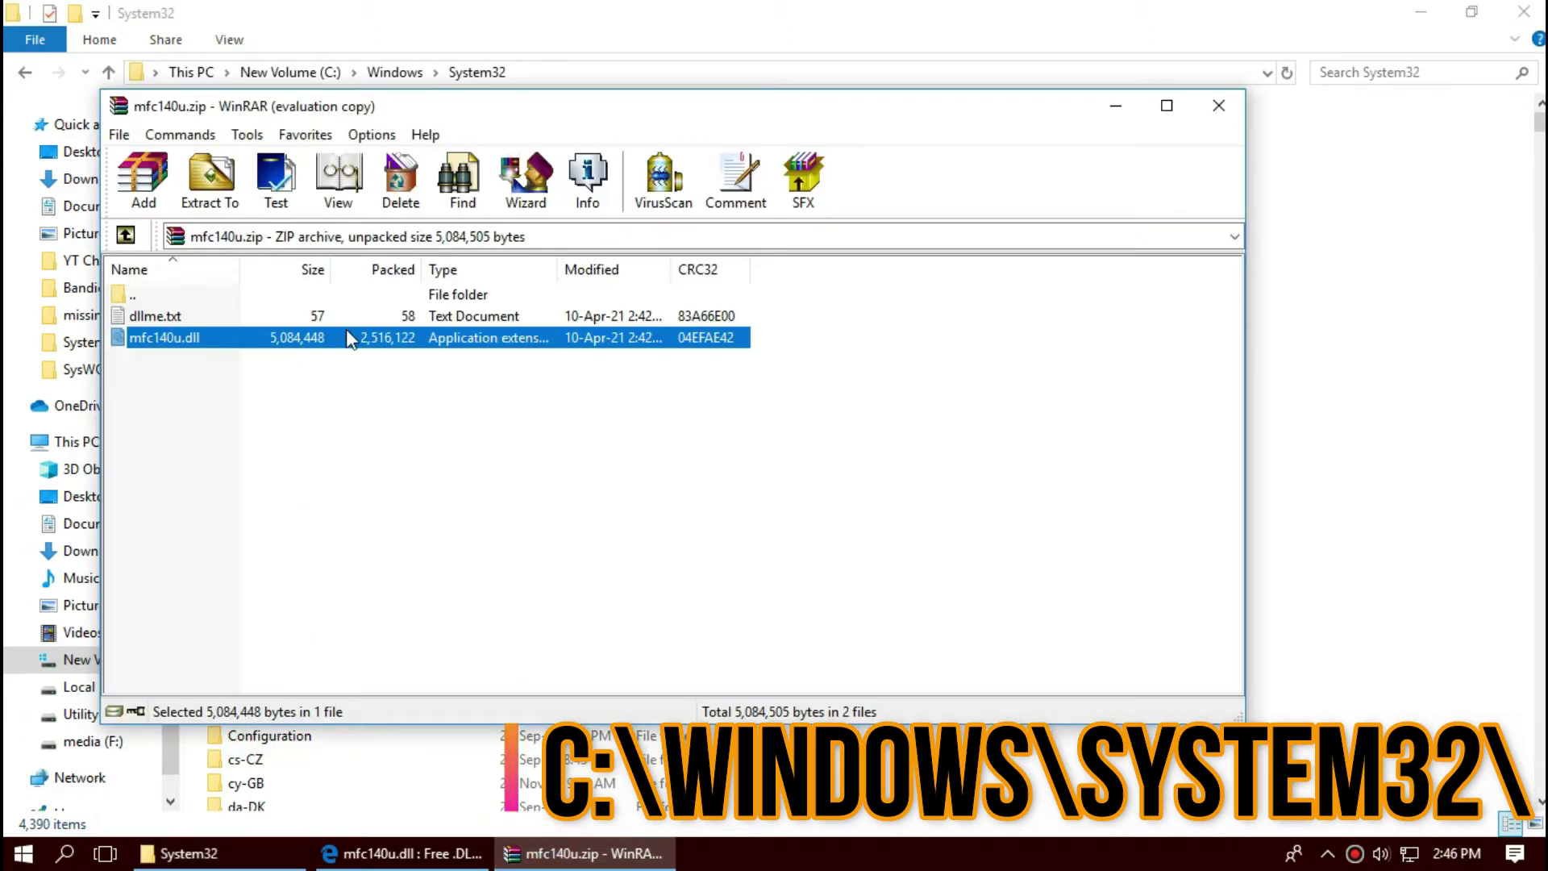
drag(1321, 390, 1331, 398)
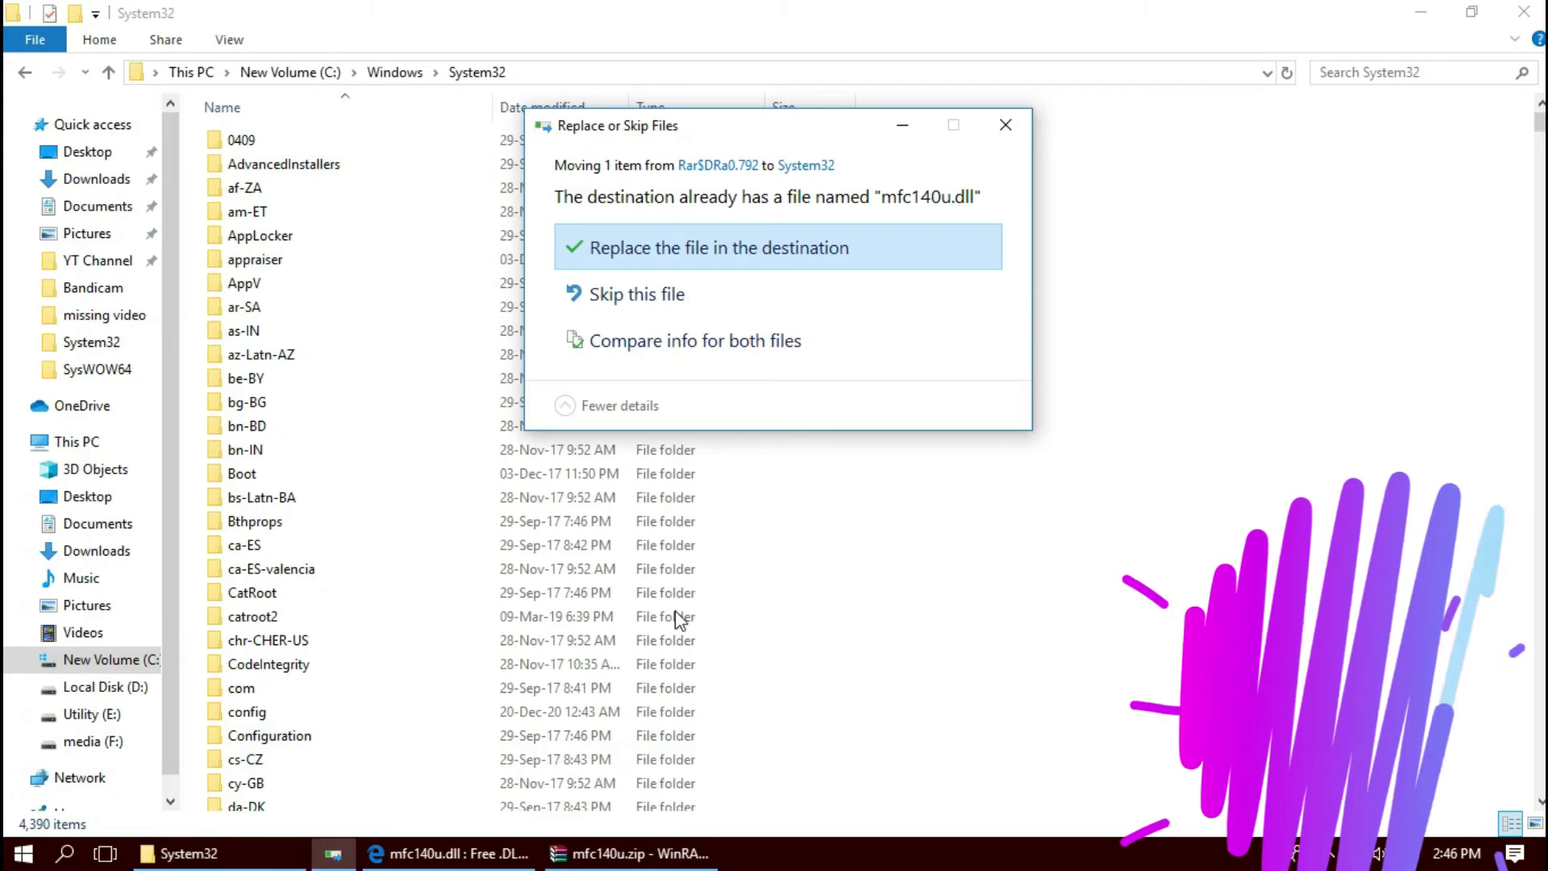
click(726, 254)
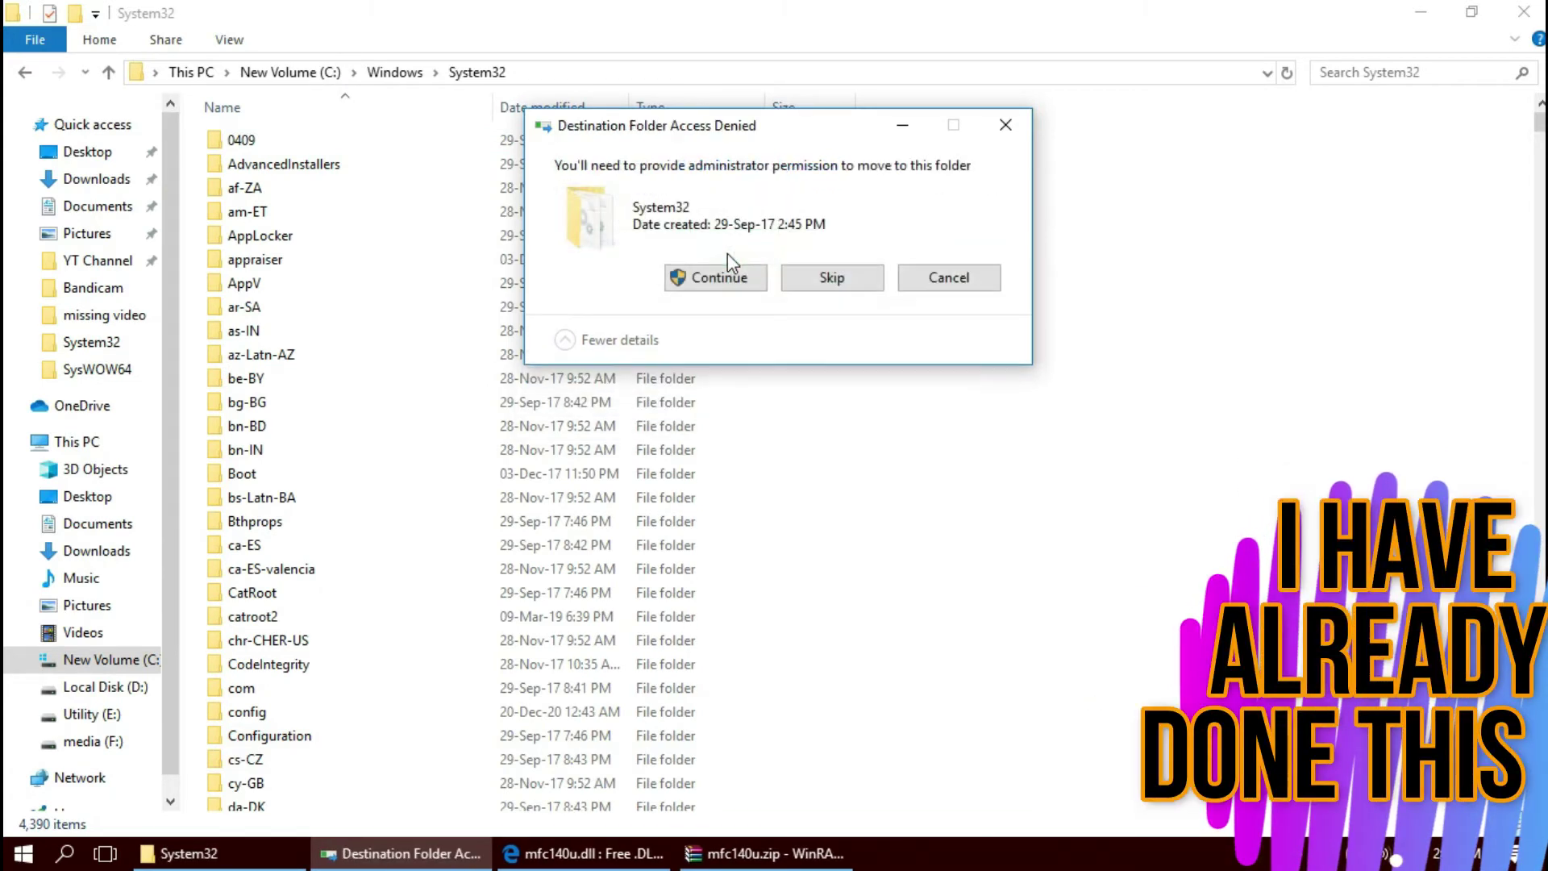
click(716, 281)
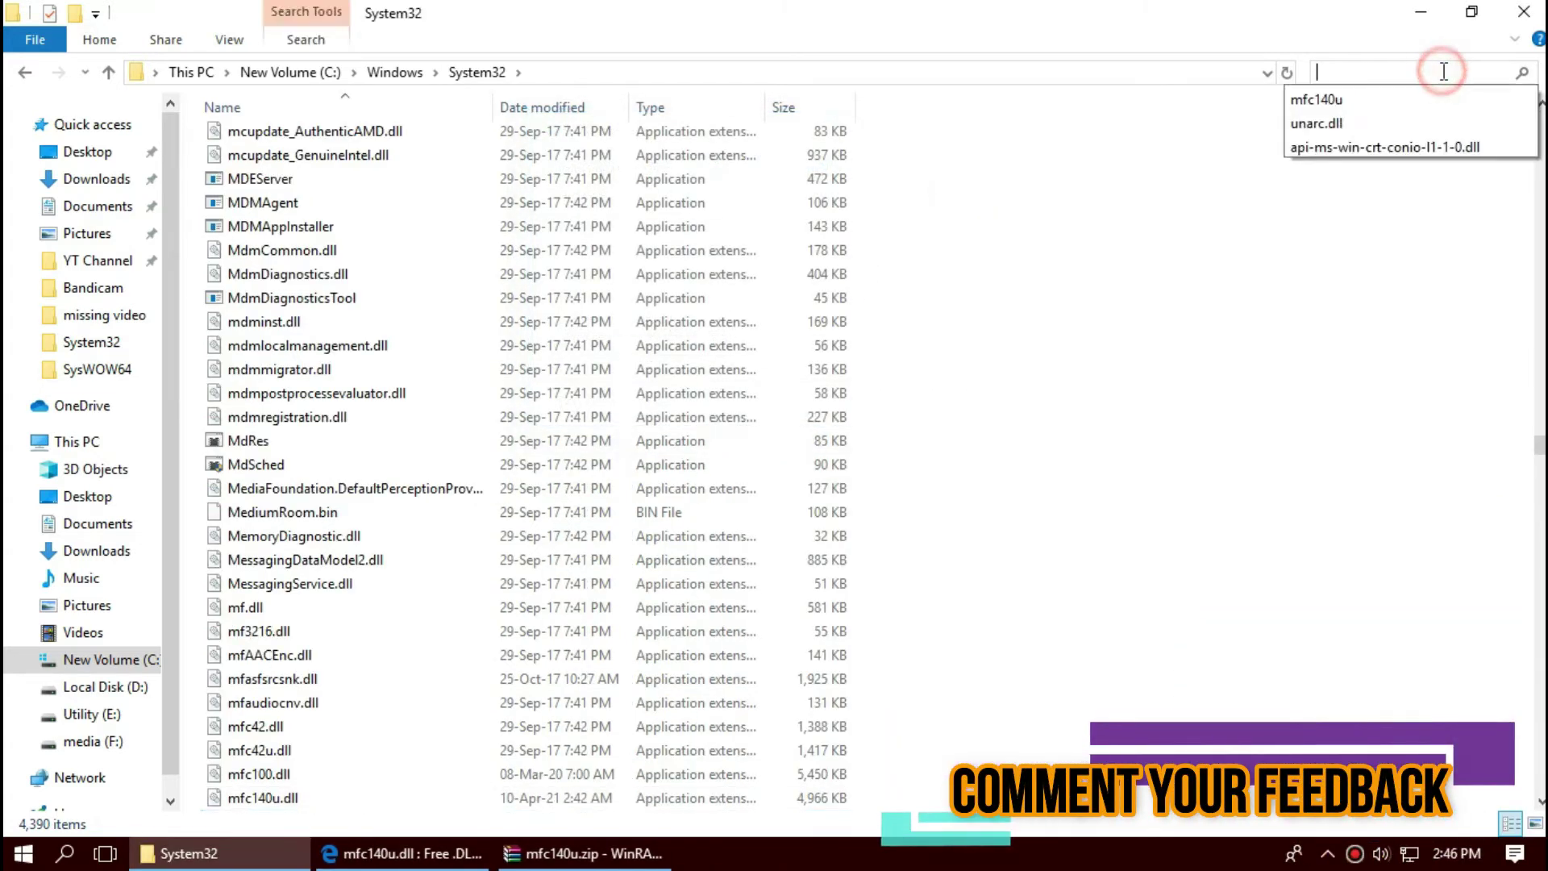
Step: Search System32 for 'mfc140u' and confirm mfc140u.dll (4.84 MB, 10-Apr-21) is listed
click(1361, 100)
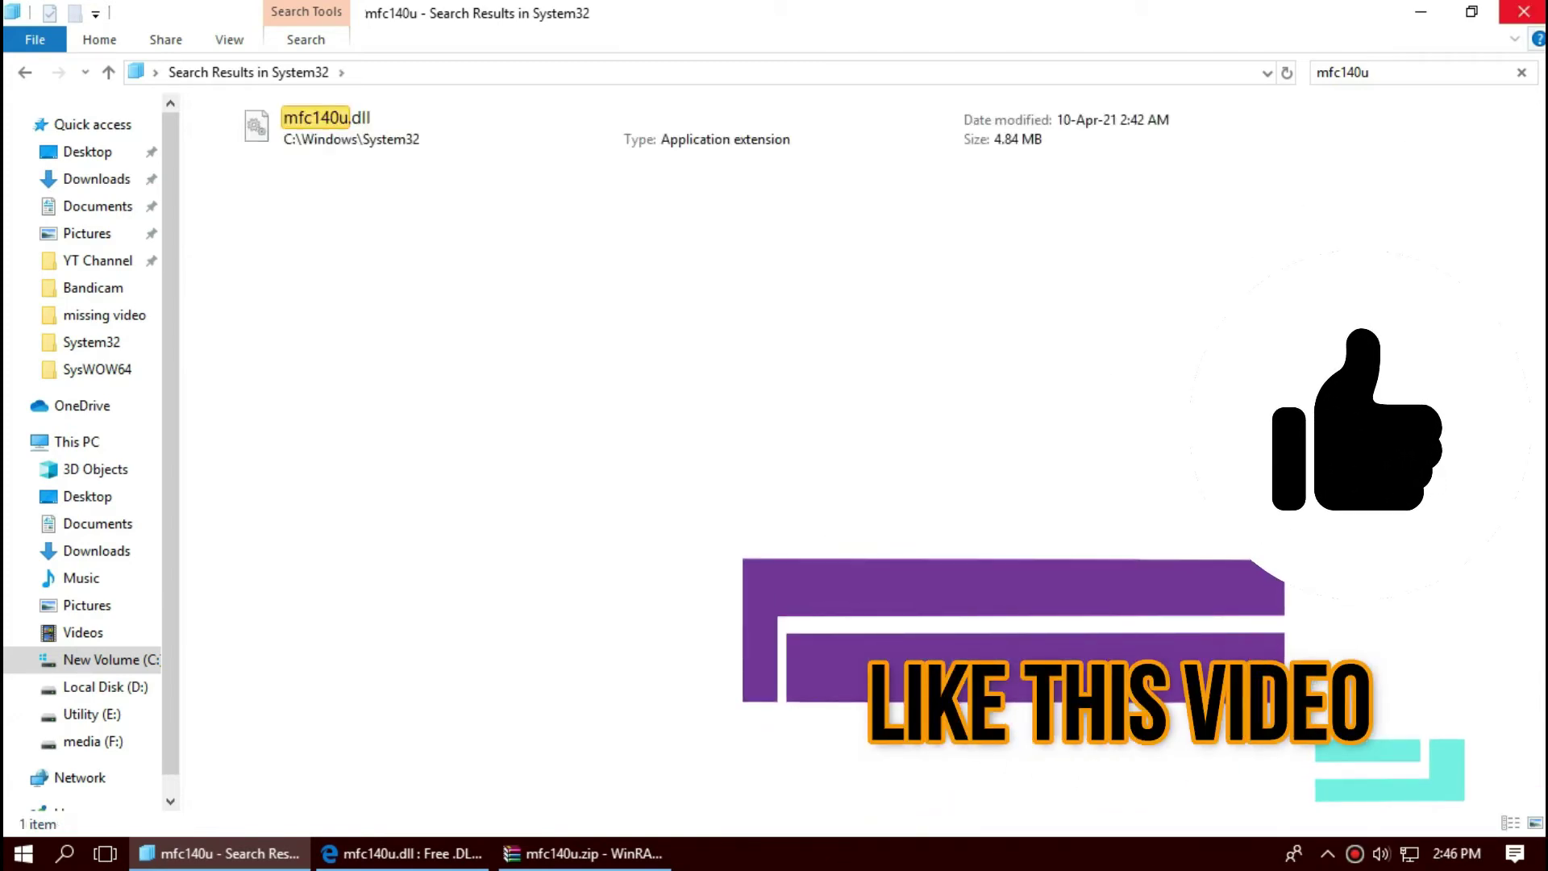
Step: Close the System32 search window, leaving the mfc140u.zip archive on the desktop
click(1524, 12)
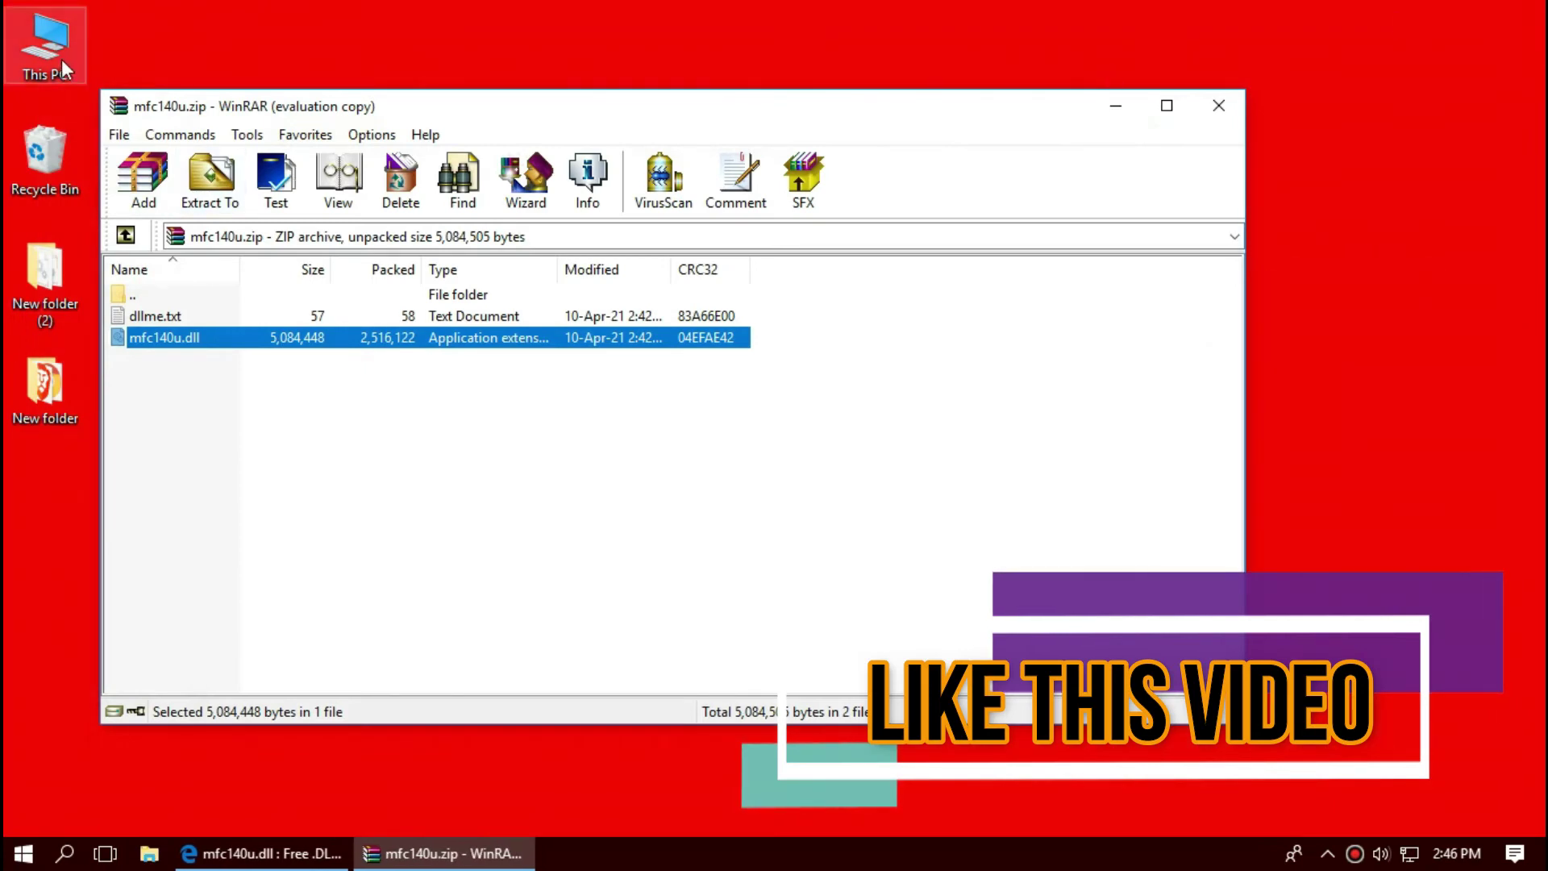
click(23, 854)
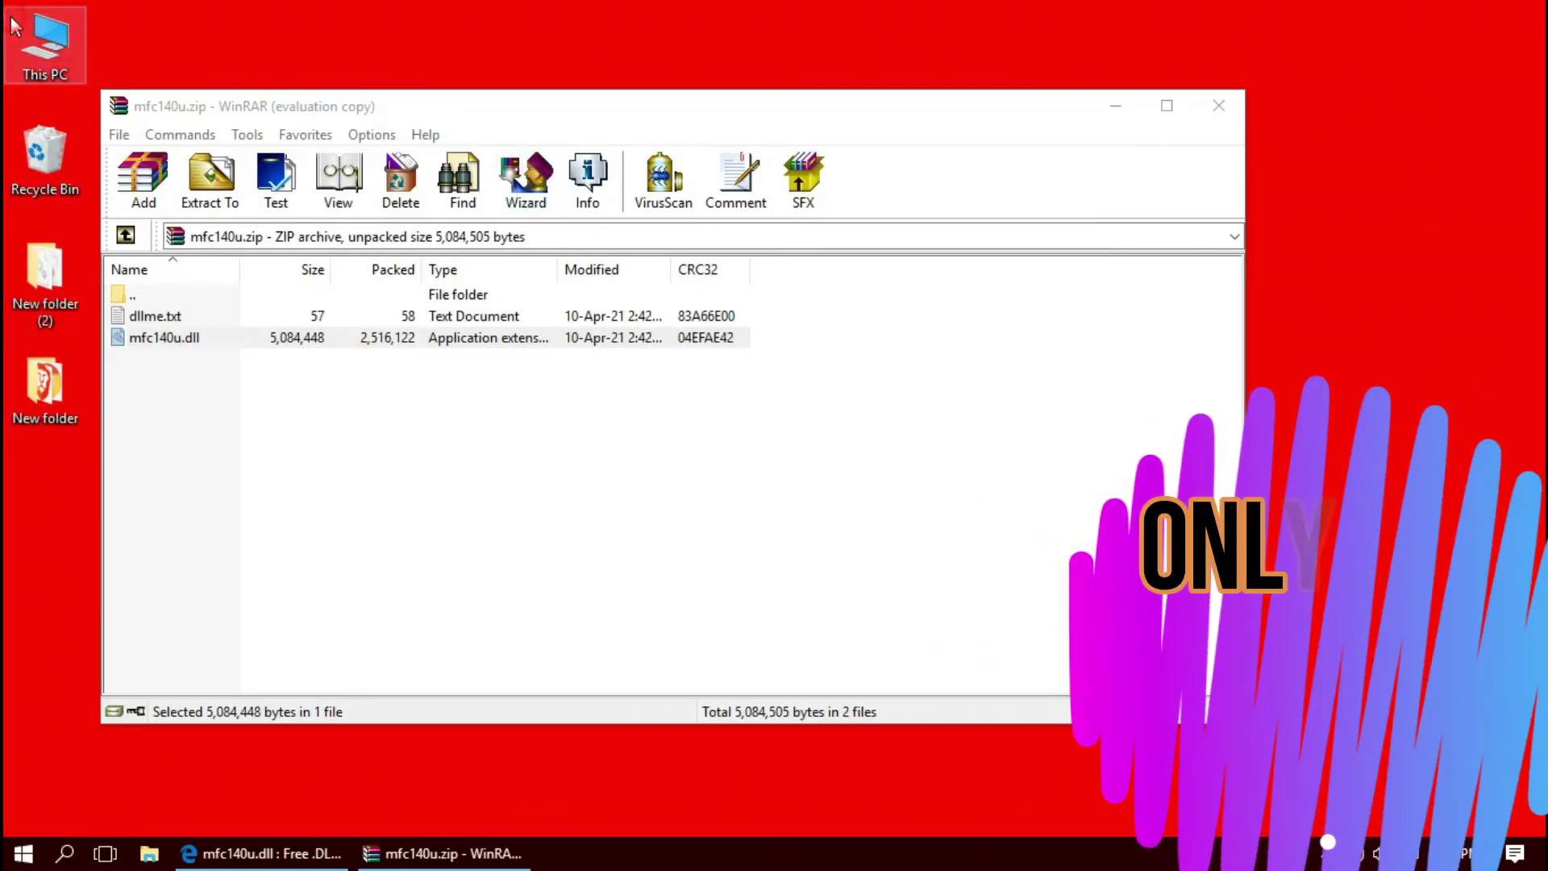
Step: Browse from This PC through New Volume (C:) and Windows into the SysWOW64 folder
double_click(45, 41)
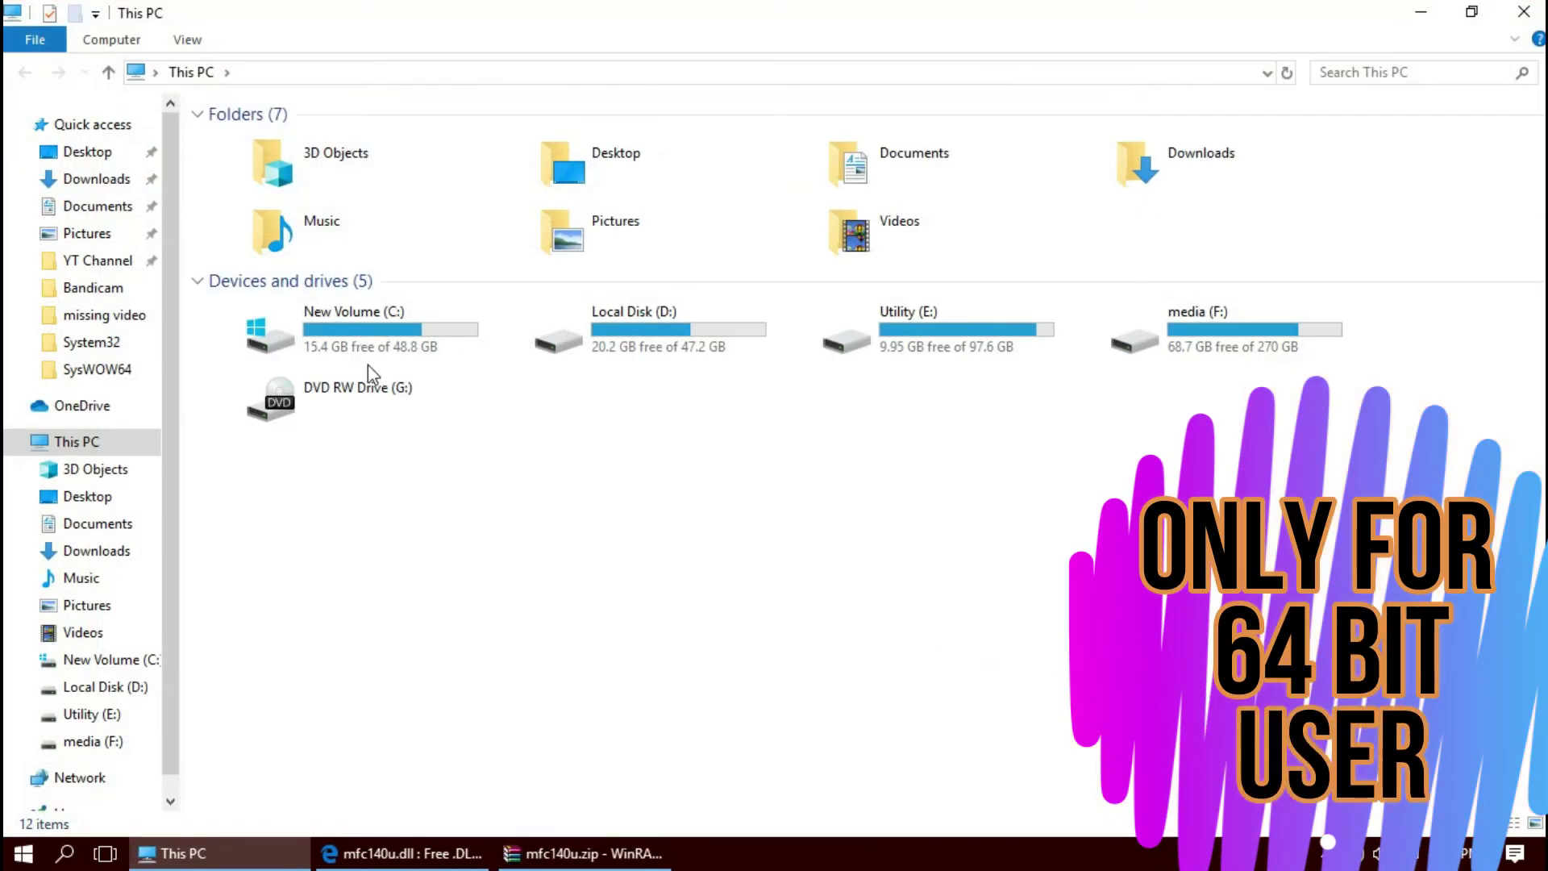
double_click(373, 355)
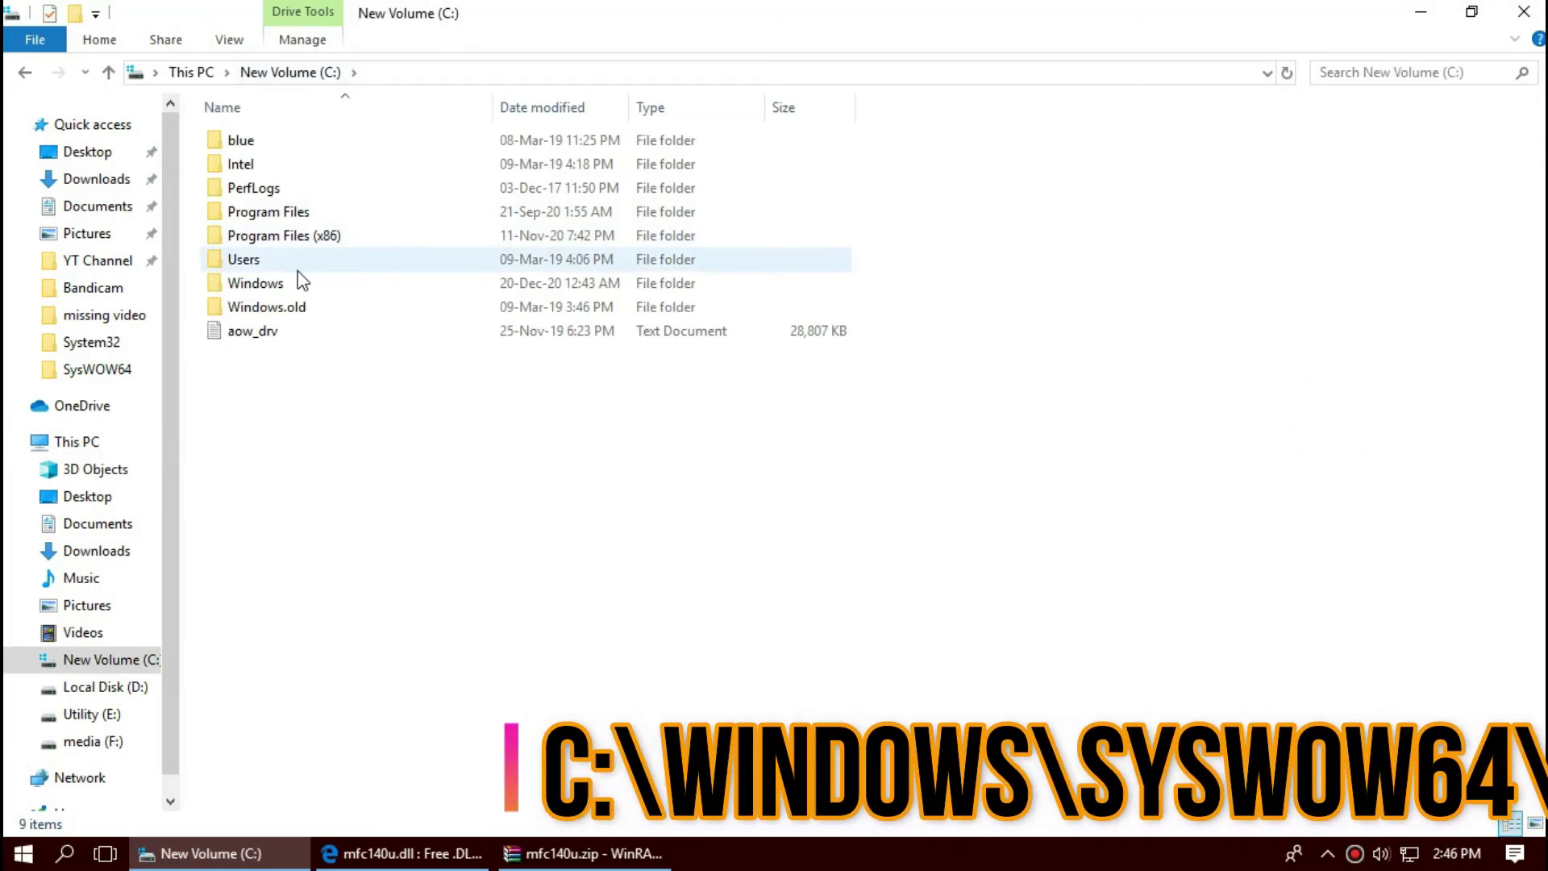
click(298, 282)
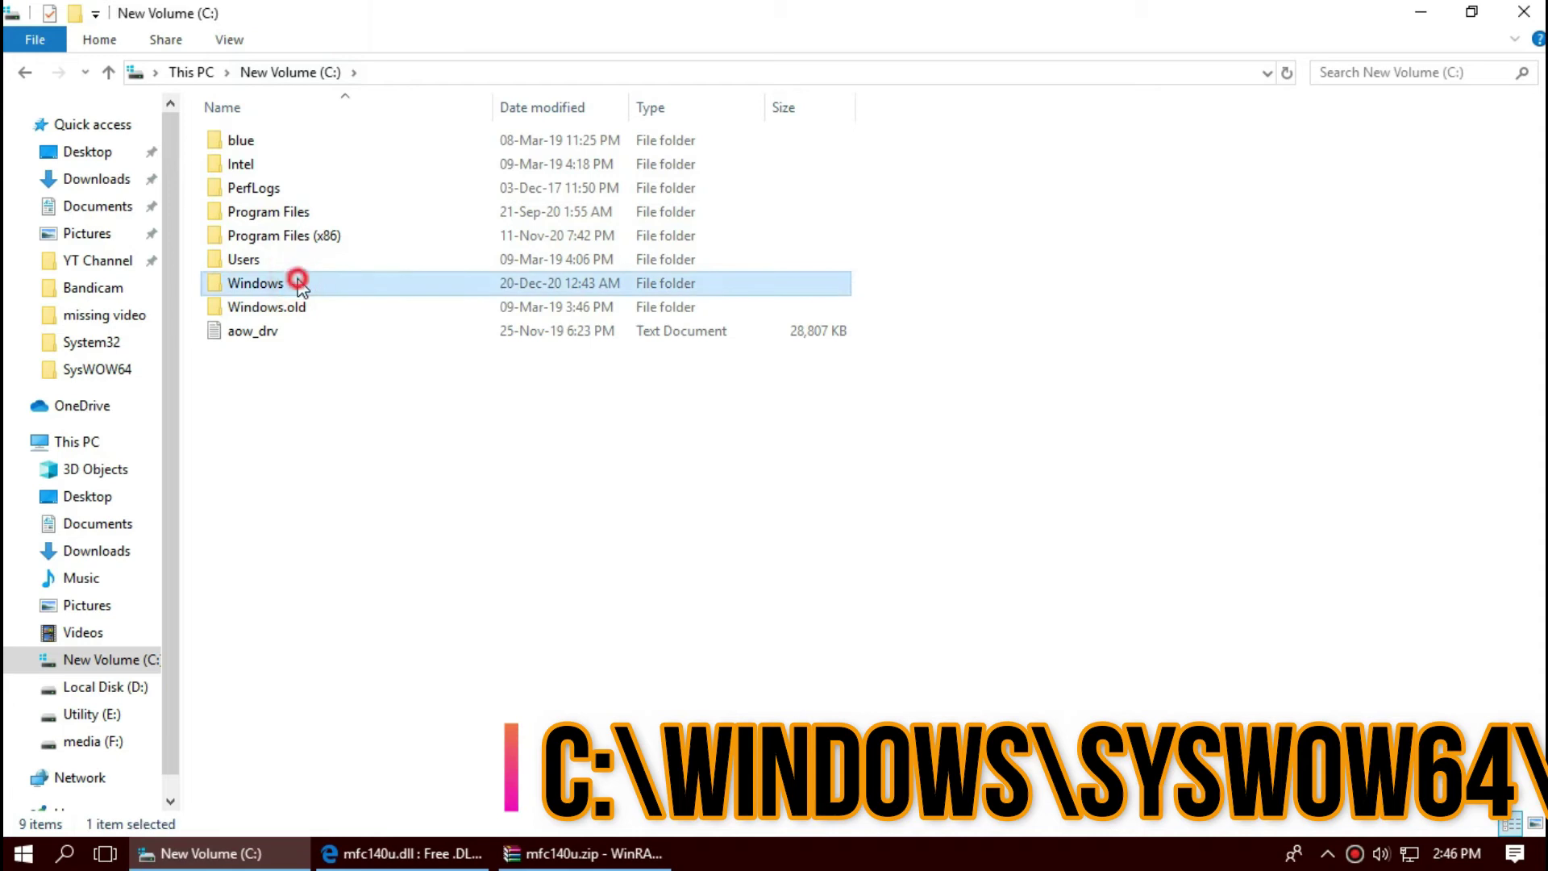
double_click(299, 282)
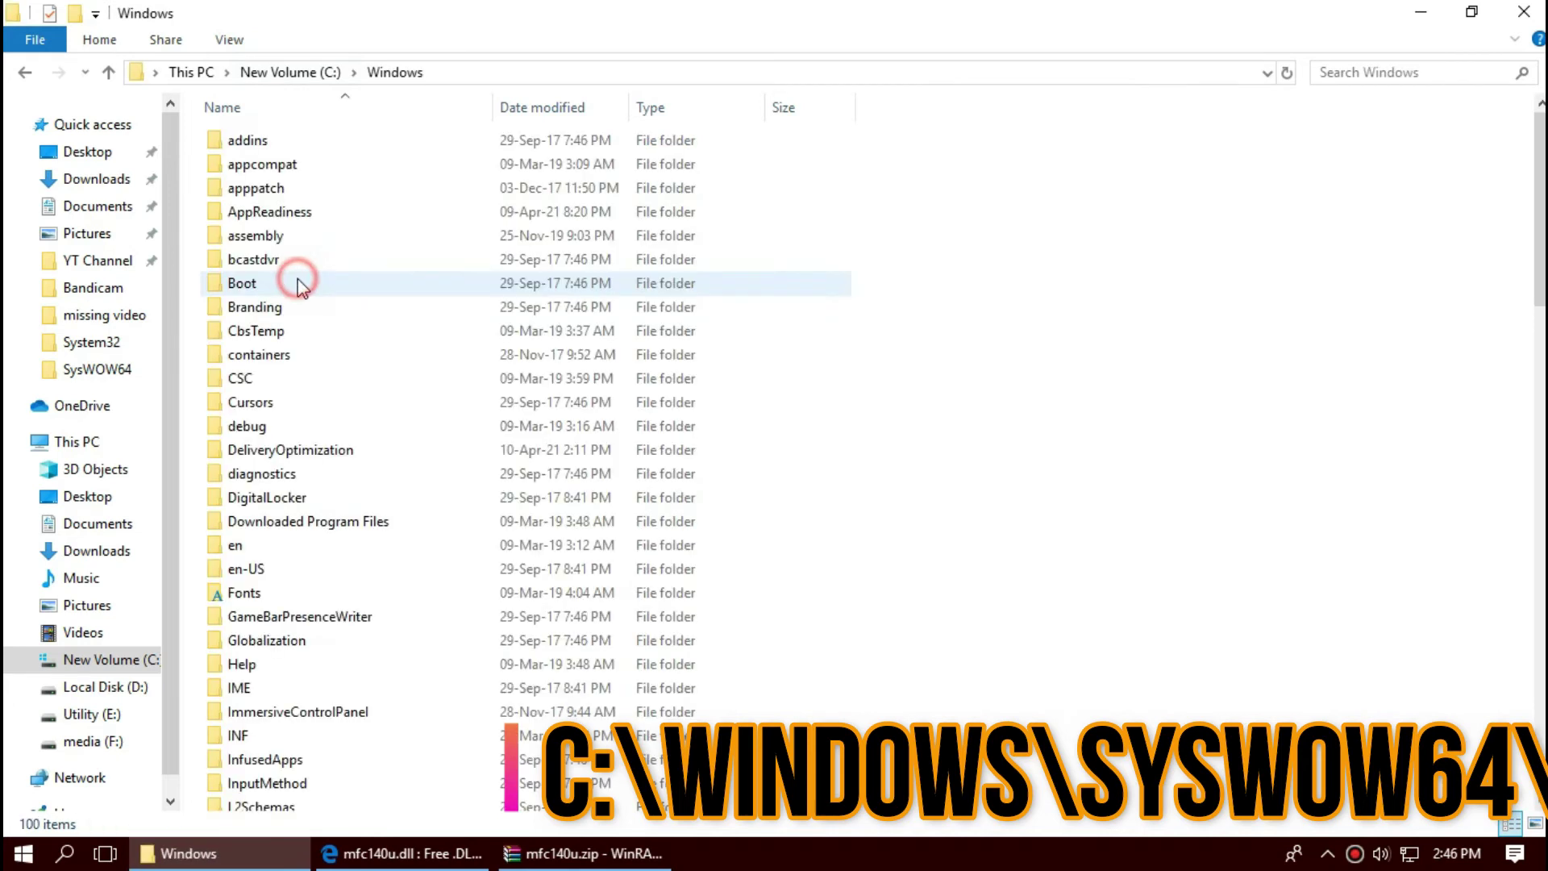
scroll(621, 500, down, 8)
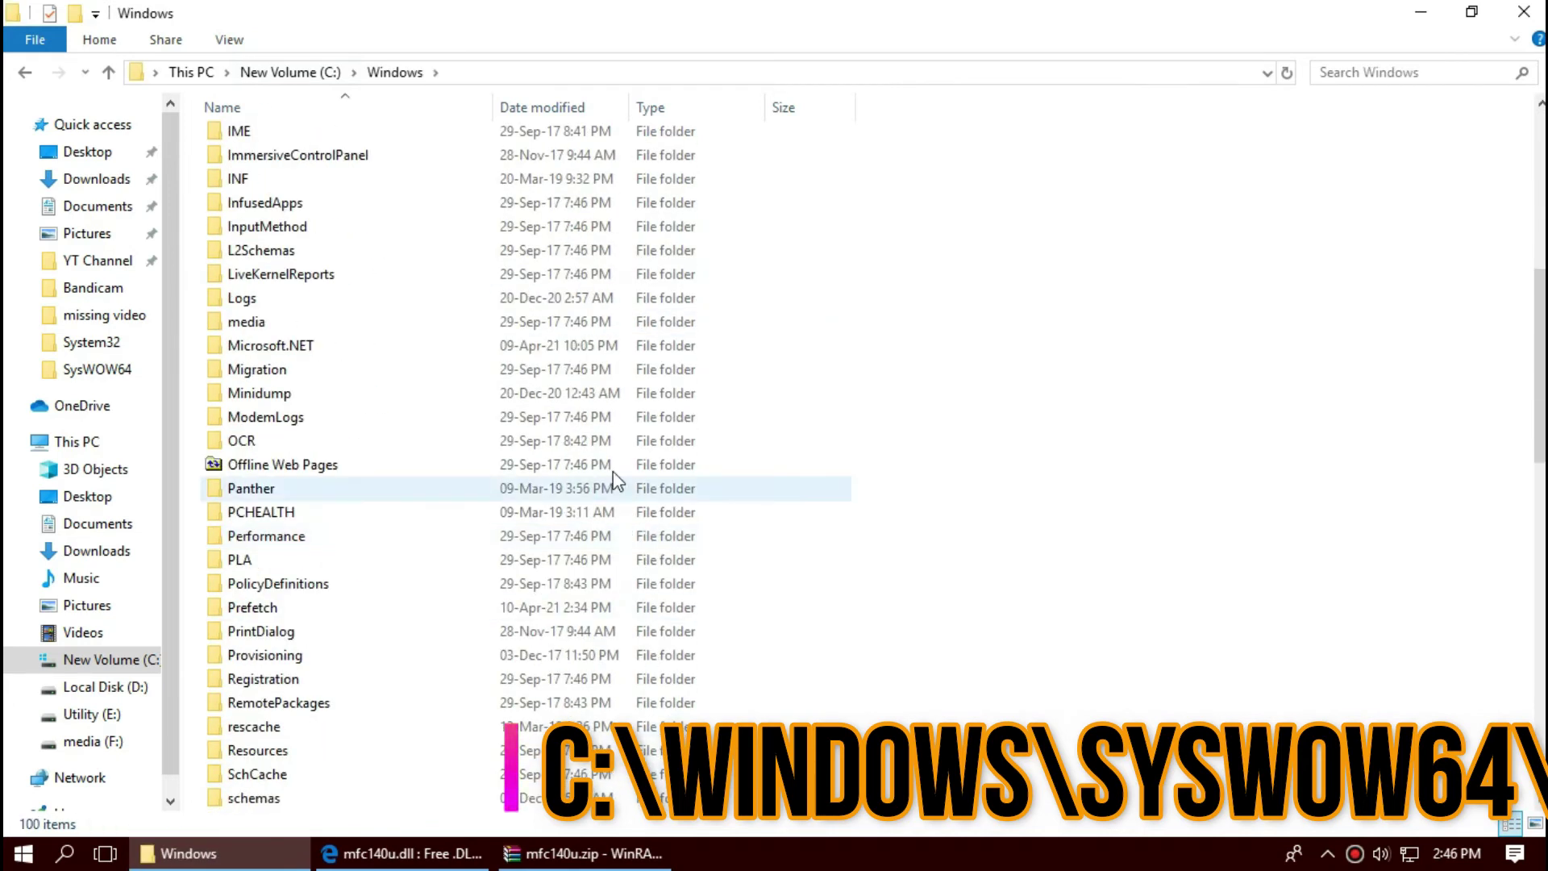
scroll(600, 427, down, 11)
click(575, 372)
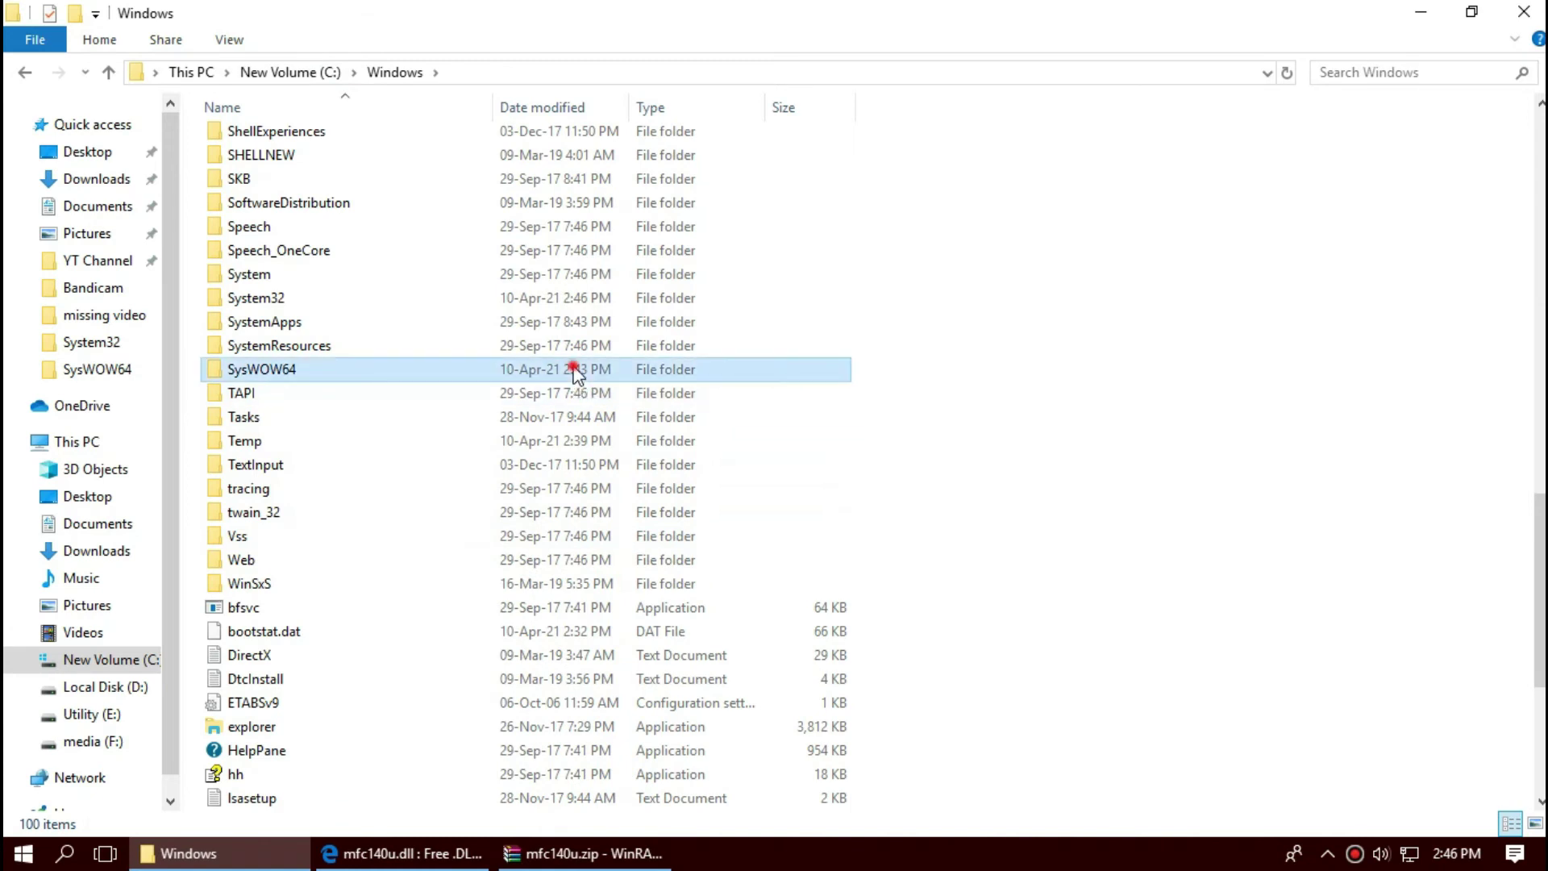
double_click(575, 373)
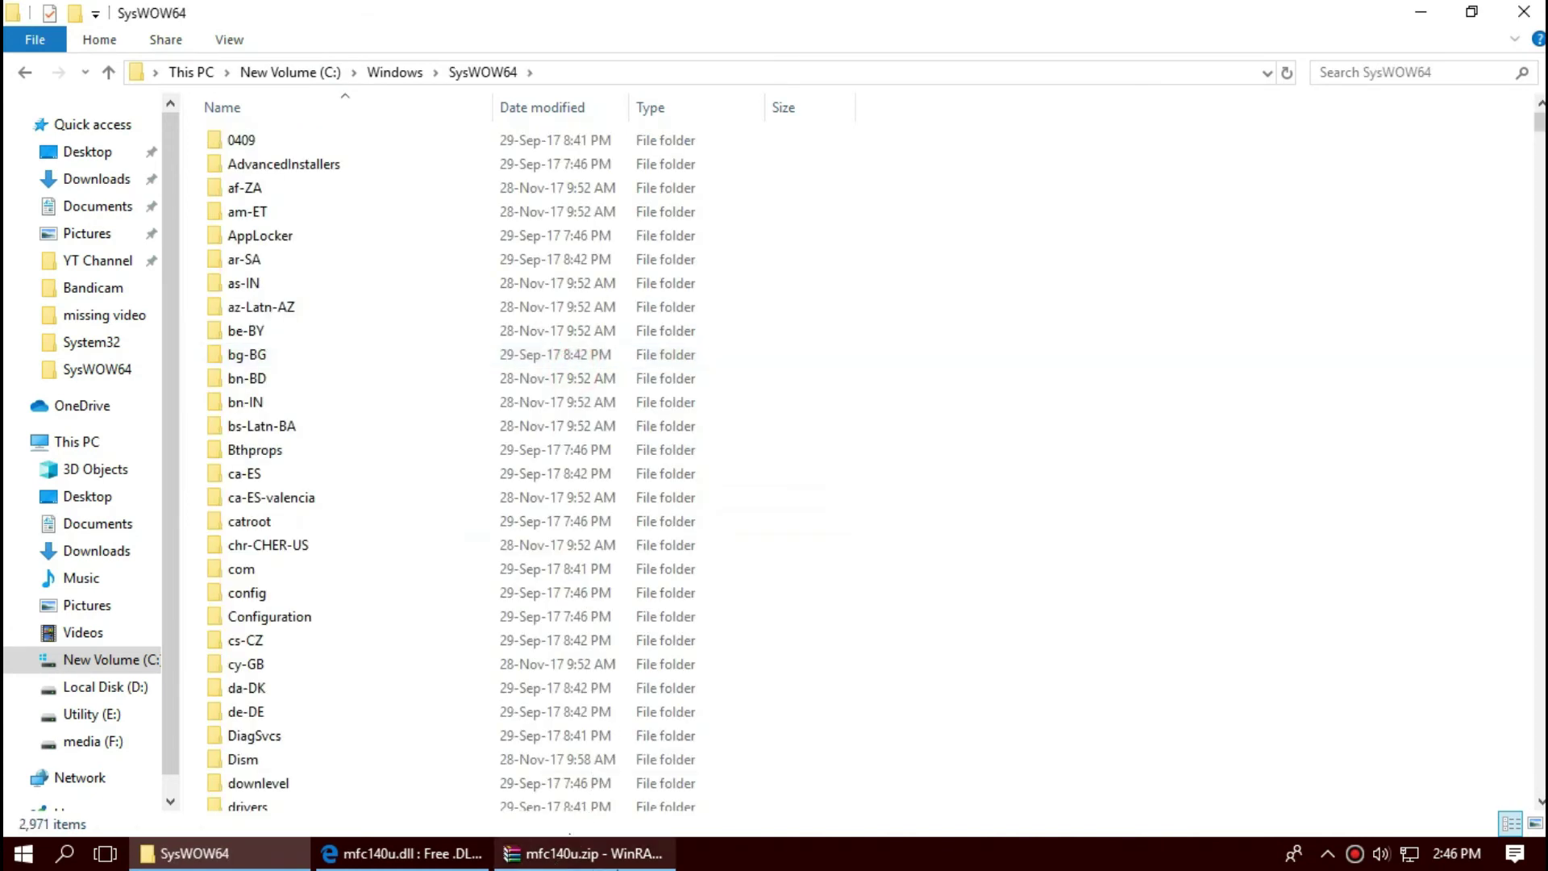
Step: Drag mfc140u.dll from the archive into SysWOW64, replacing the old copy with admin permission
click(628, 865)
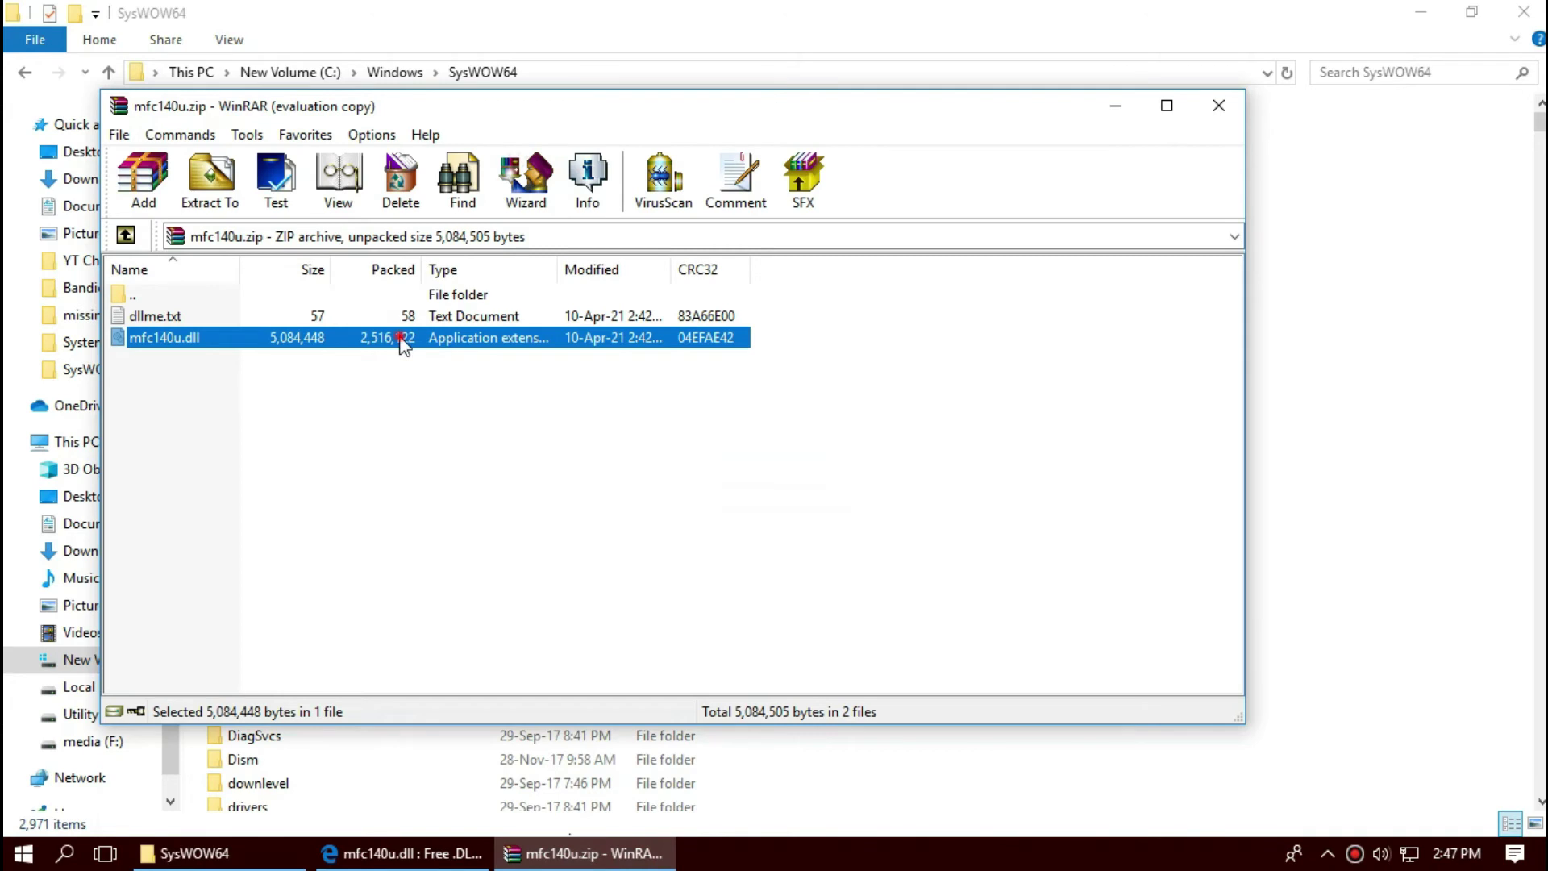
drag(1185, 327, 1441, 355)
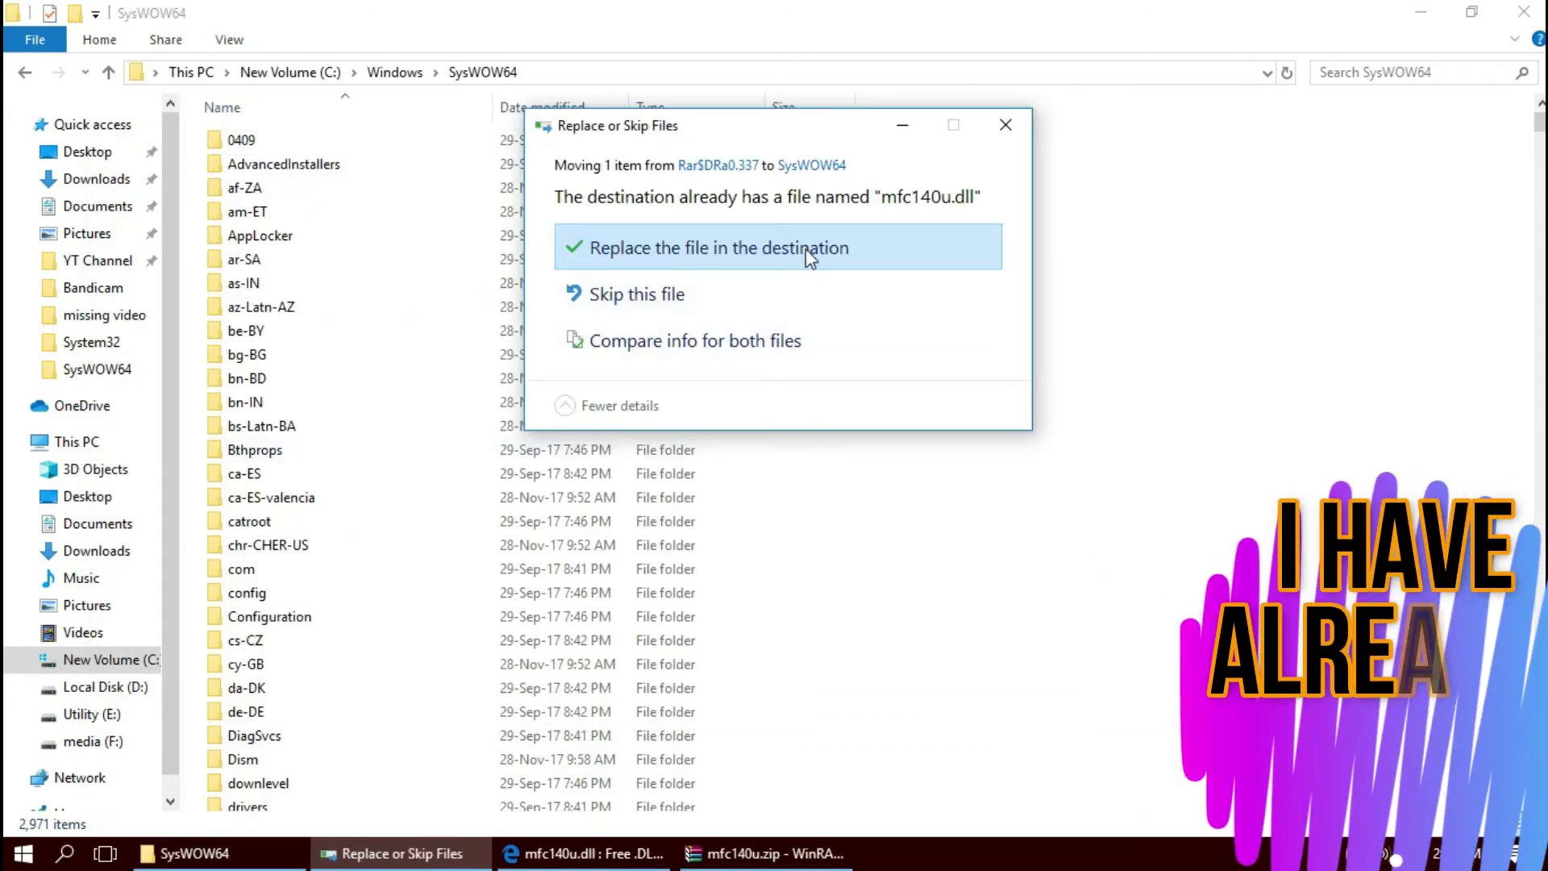
click(807, 249)
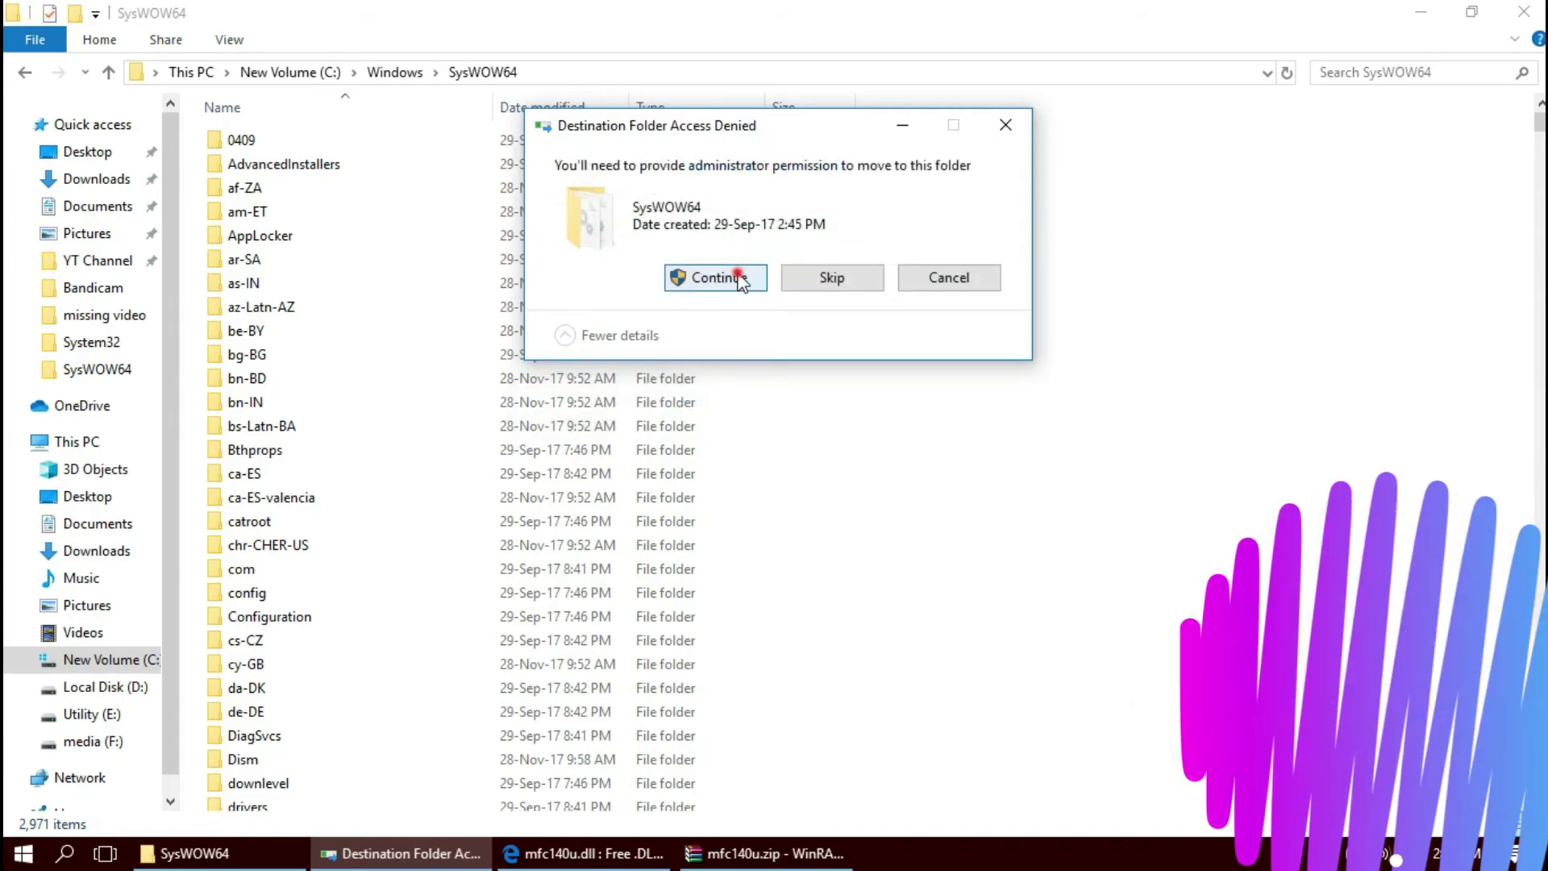
click(738, 277)
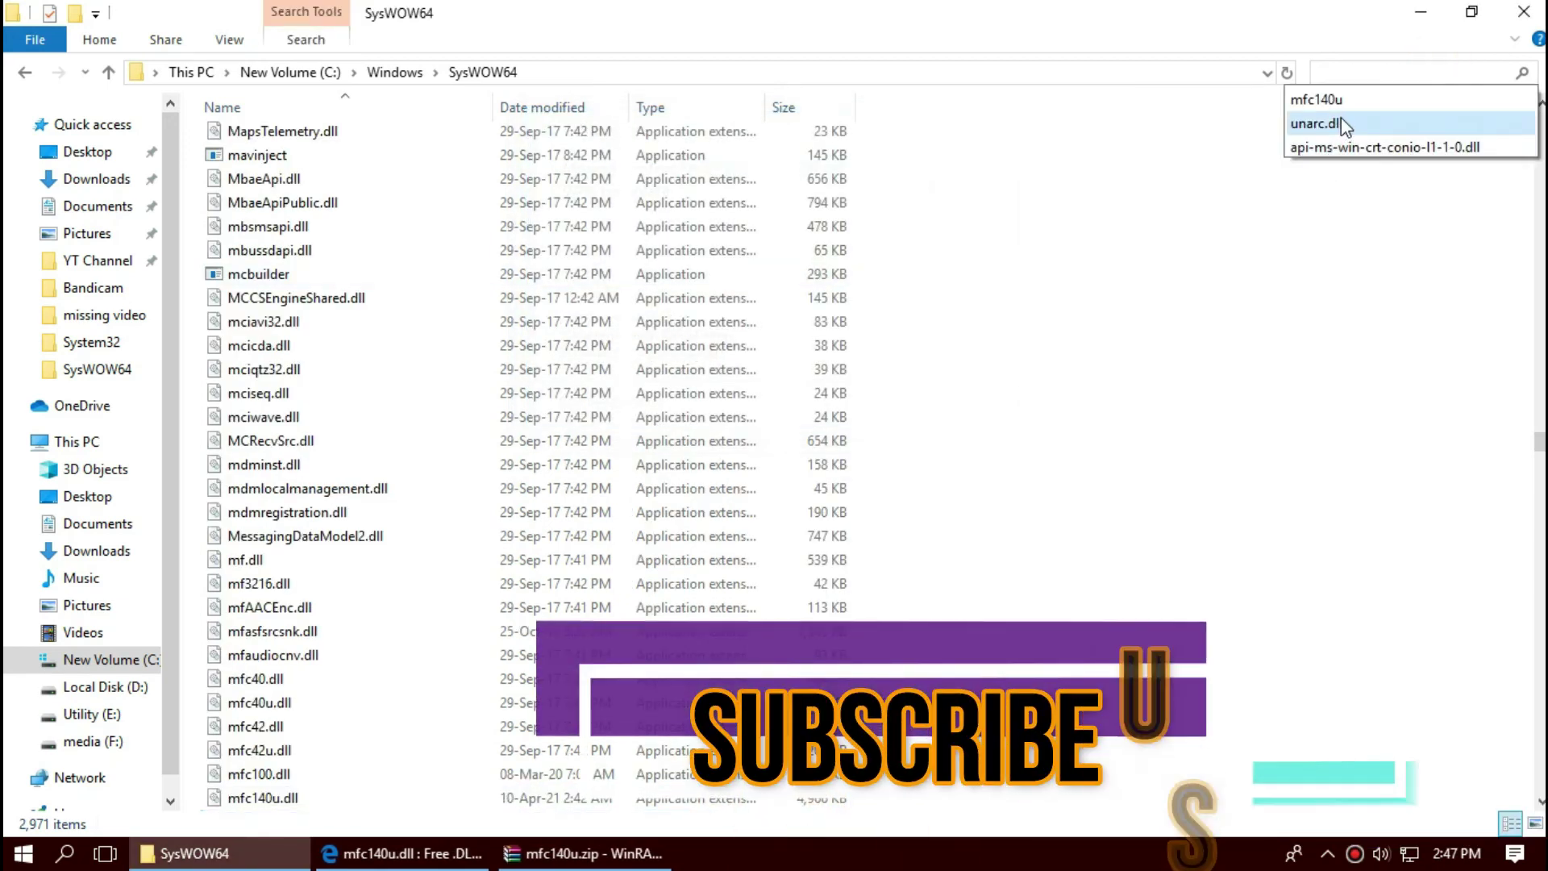
Step: Check mfc140u.dll is found in SysWOW64, then show the Start menu's sleep, shut down and restart options
click(1344, 100)
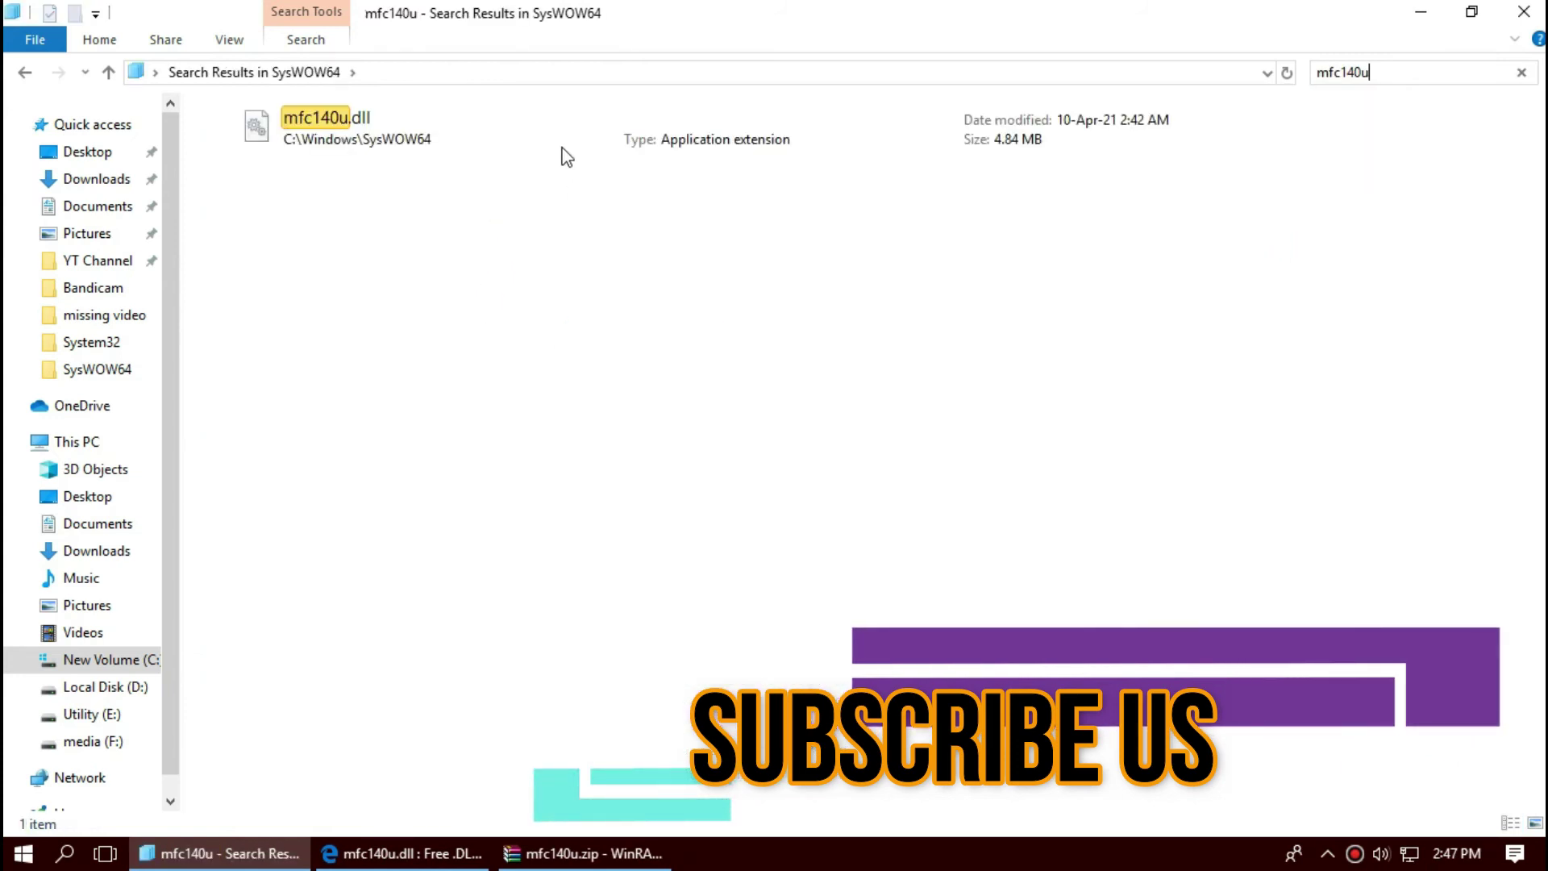
click(563, 121)
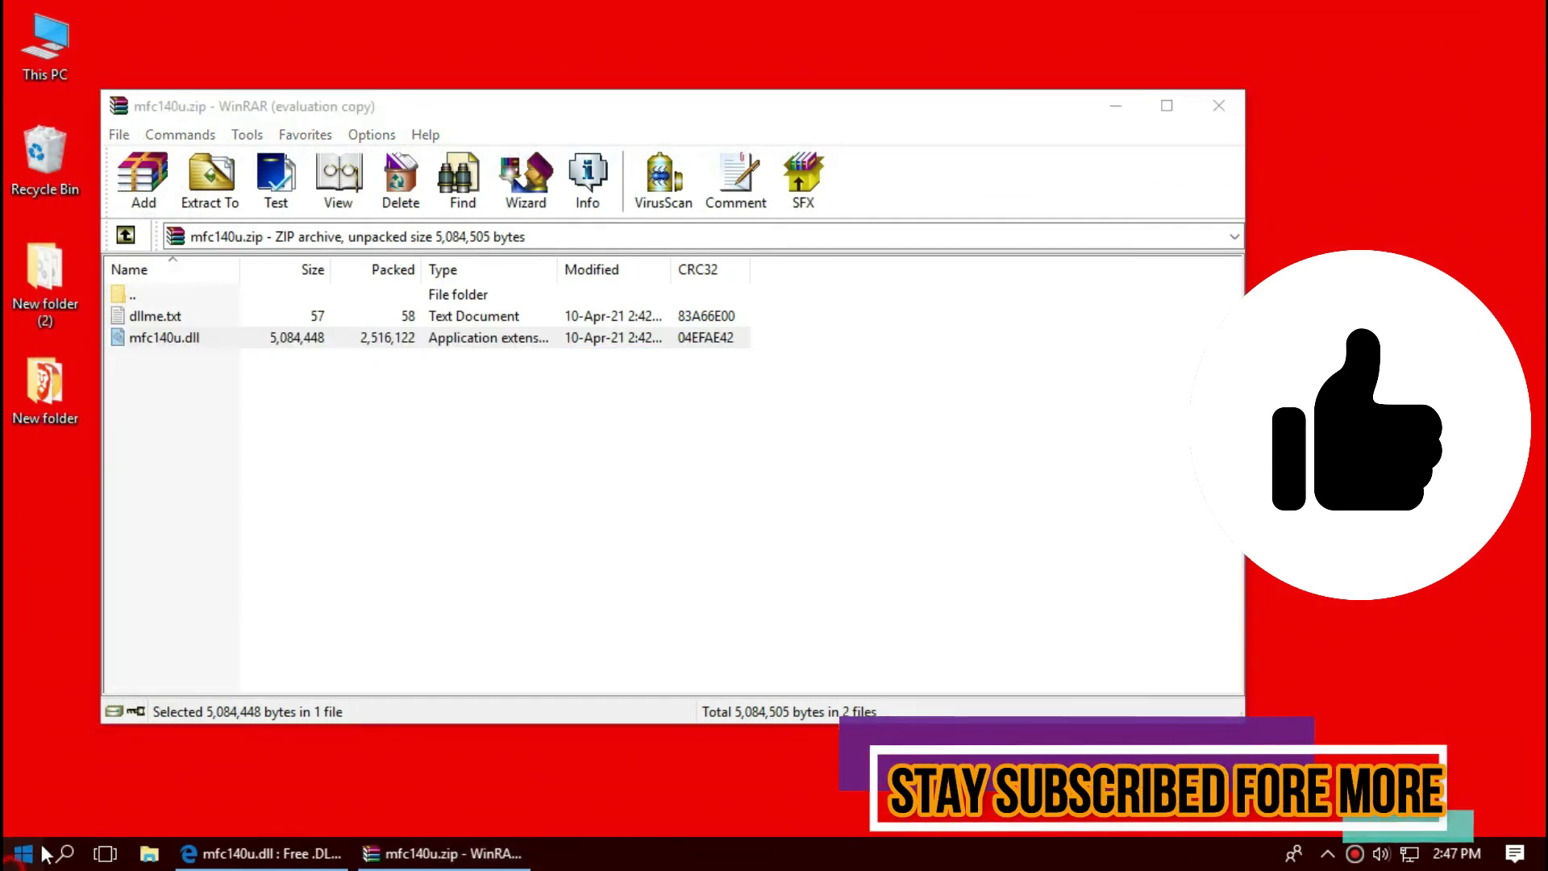
click(40, 852)
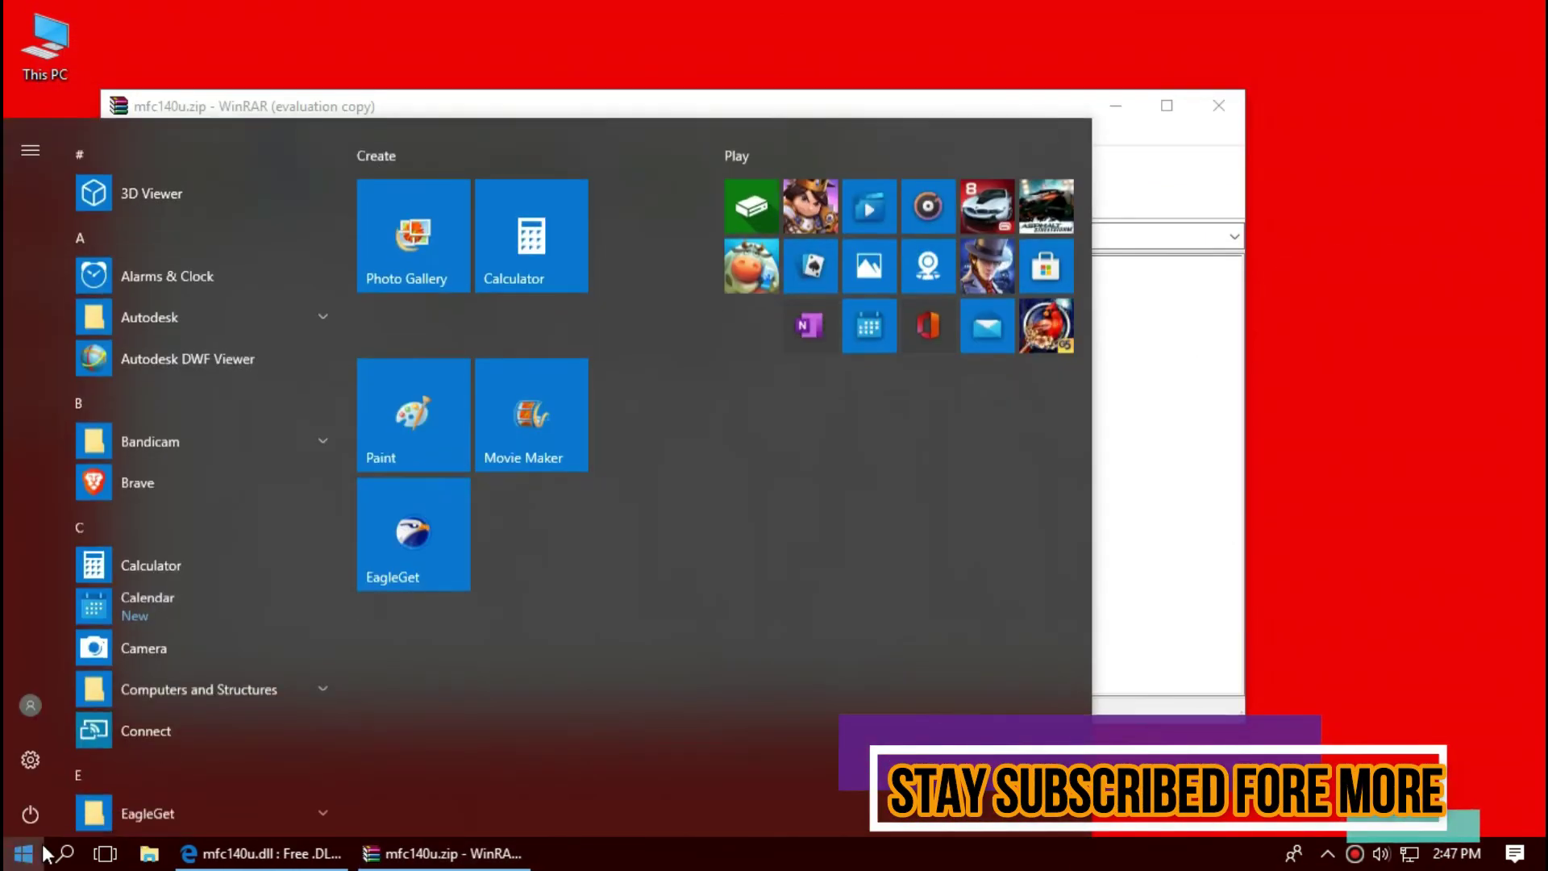
click(32, 821)
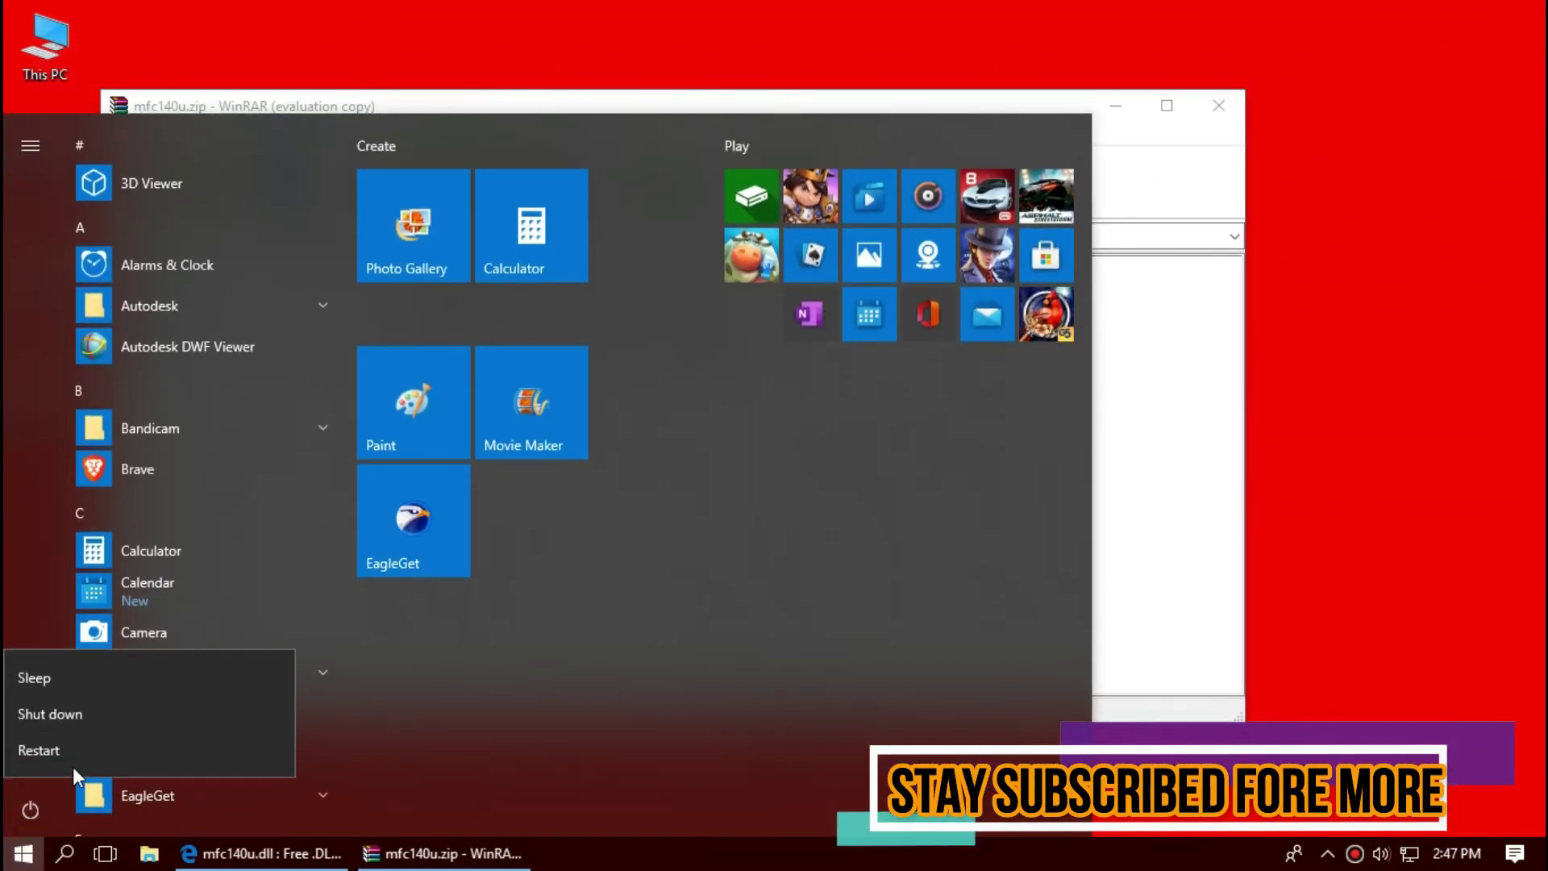